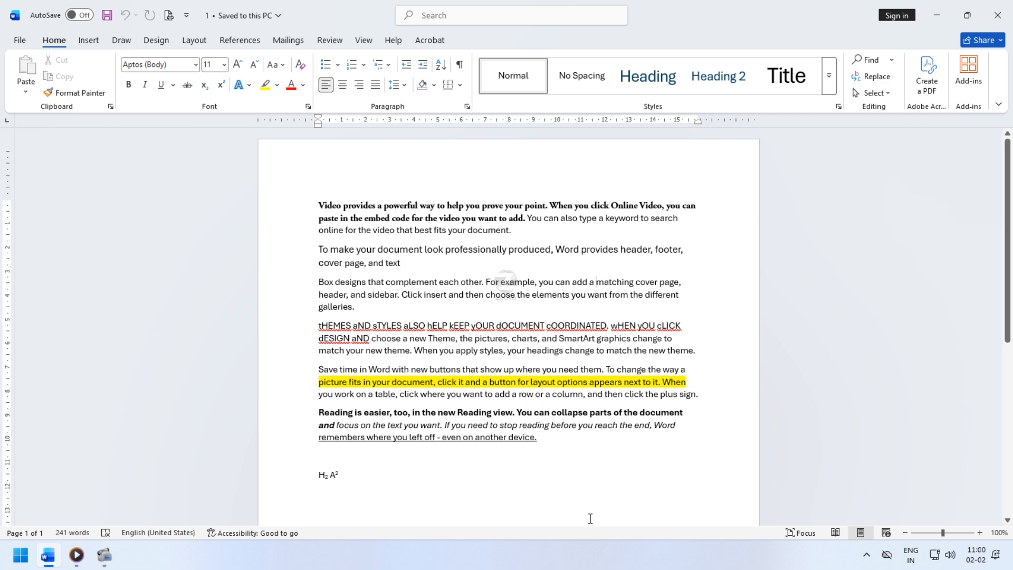
Replace the entire document content with sample paragraphs generated by =rand().
key(ctrl+a)
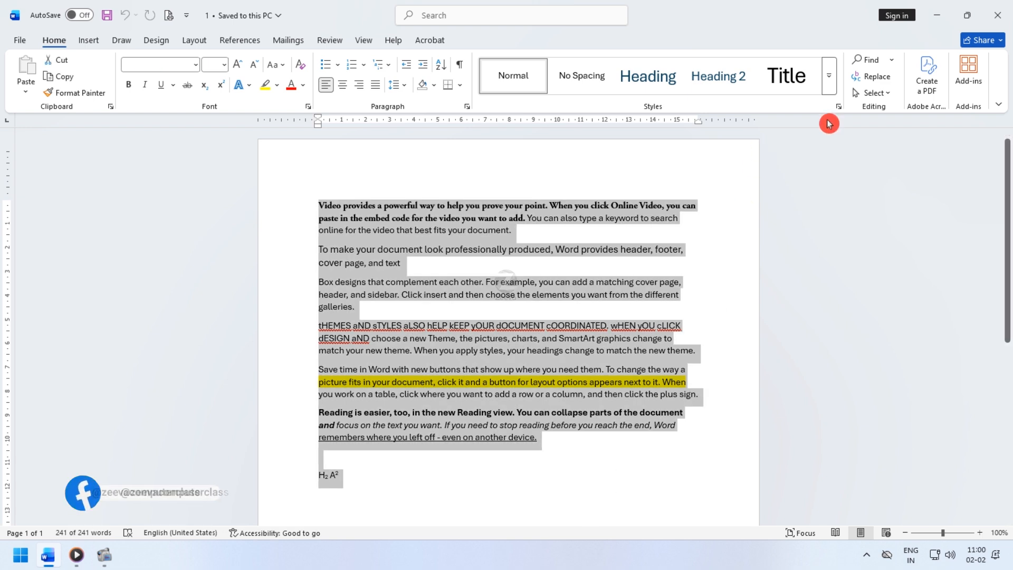
click(873, 93)
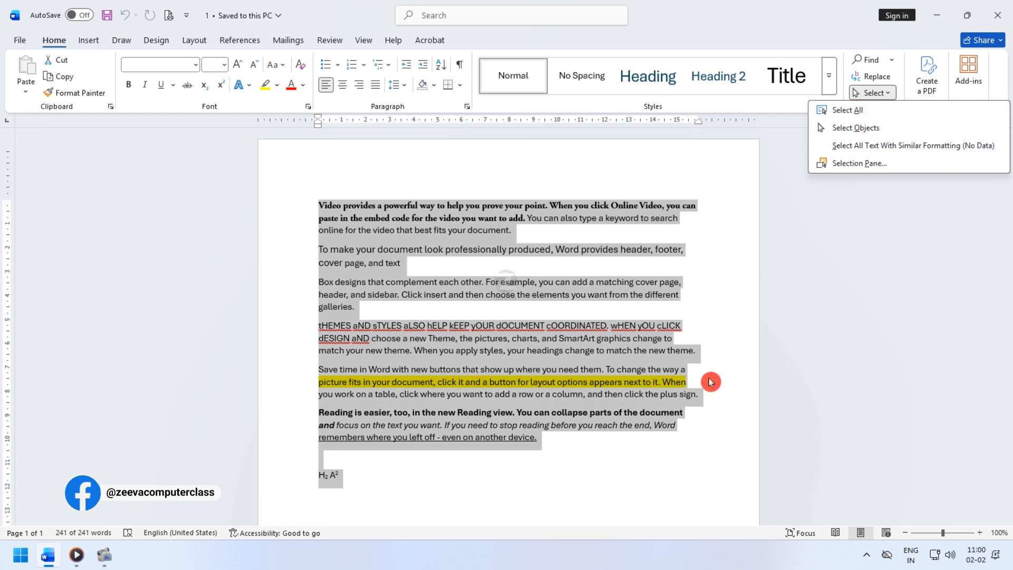
key(Escape)
key(Delete)
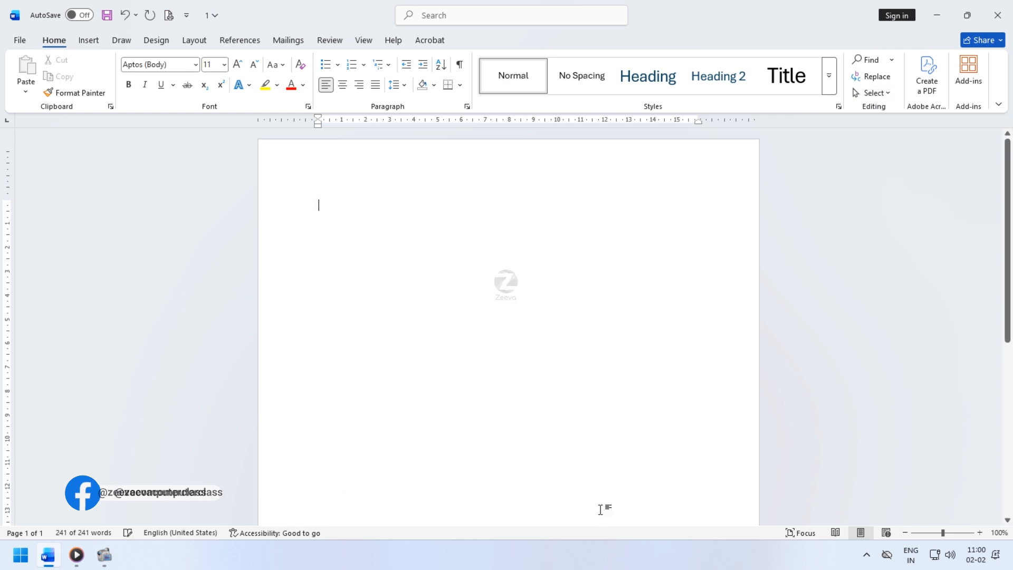
text(=rand())
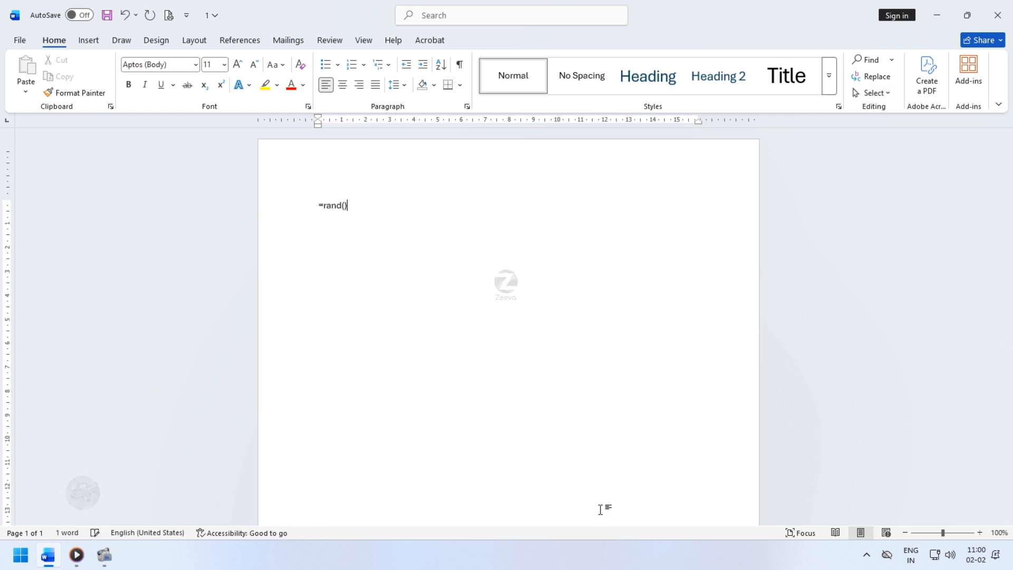
key(Return)
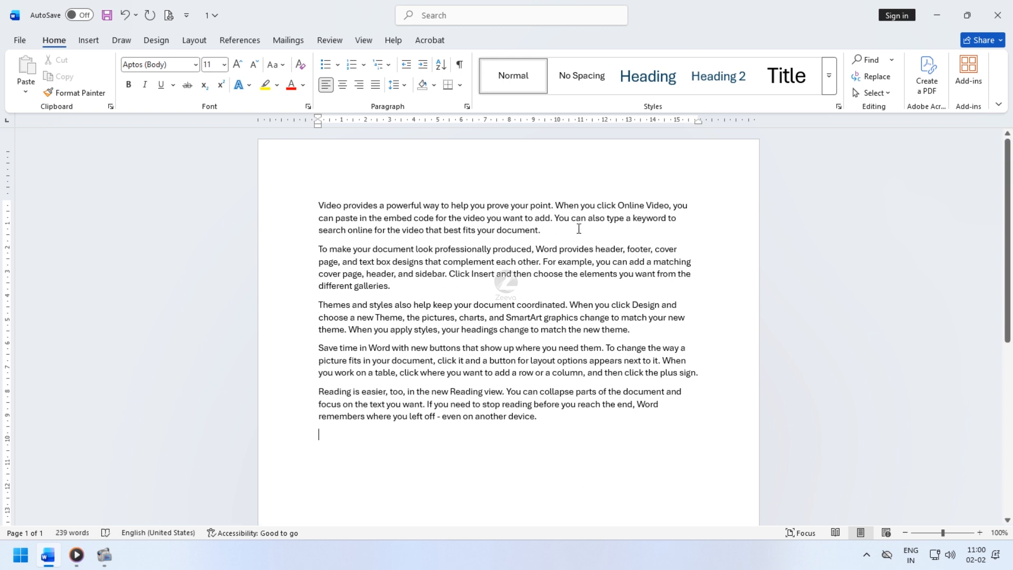
Try the Intense Quote style on the first paragraph and return the paragraph to the Normal style.
drag(579, 229, 283, 203)
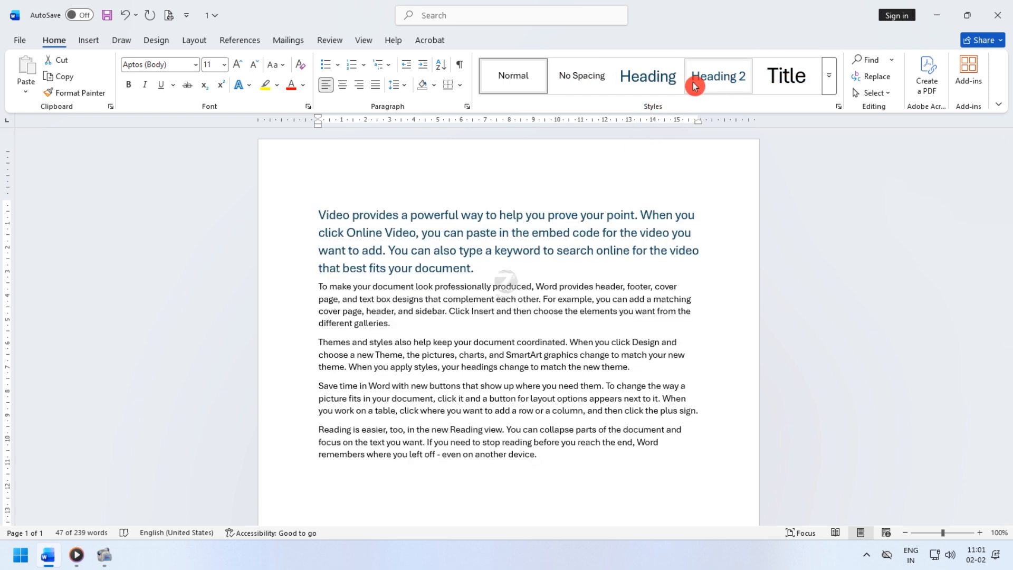
click(830, 83)
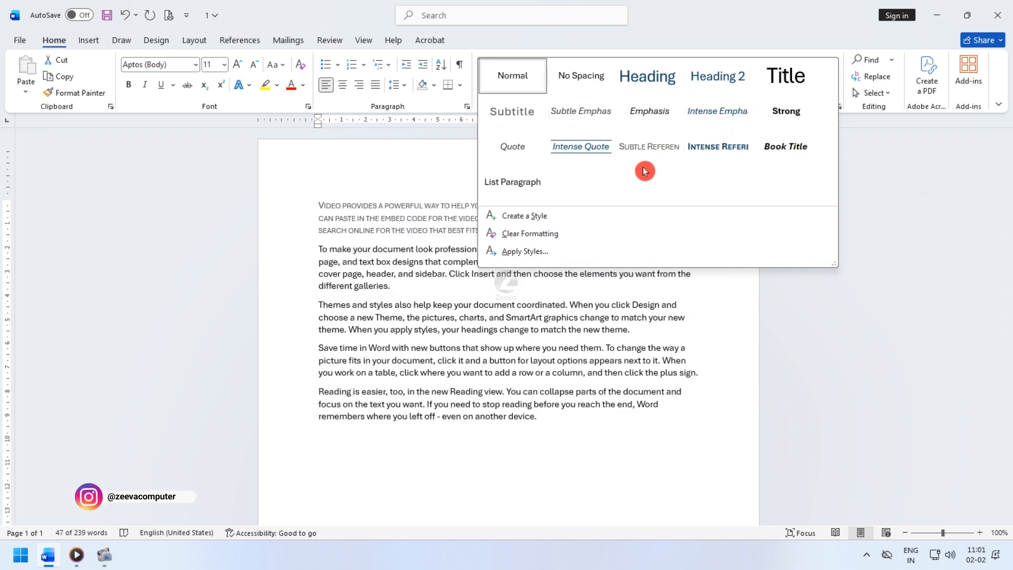
click(595, 155)
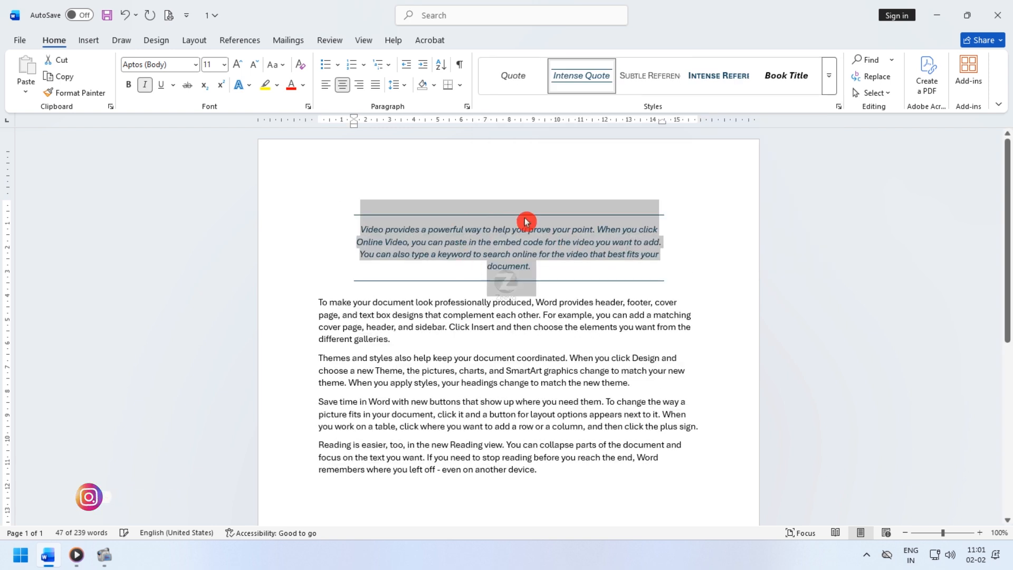
click(829, 84)
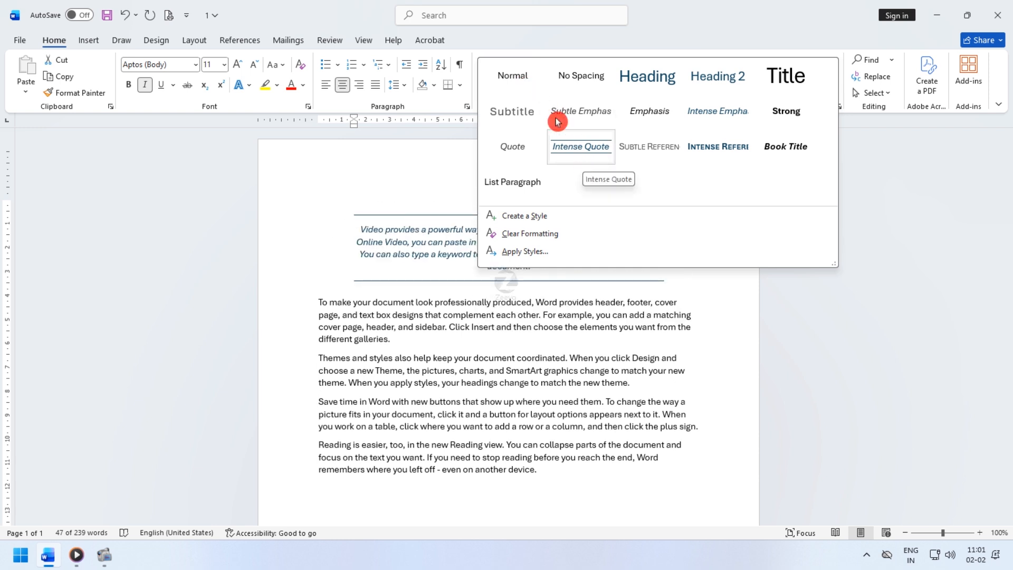
click(517, 77)
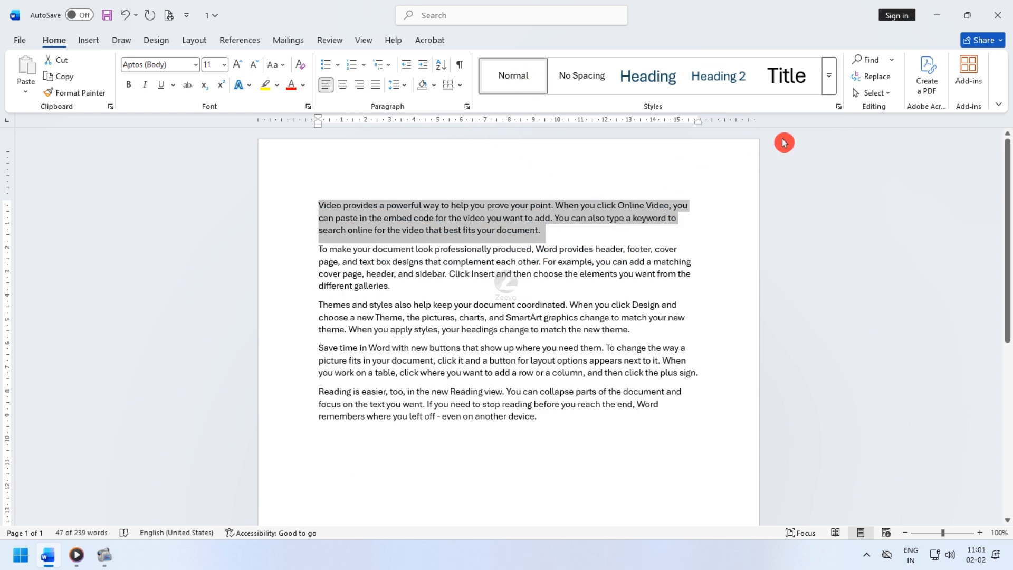
Create a new style named Style1 from the first paragraph's formatting, keeping Aptos (Body) 11 pt and the Automatic font colour.
click(832, 73)
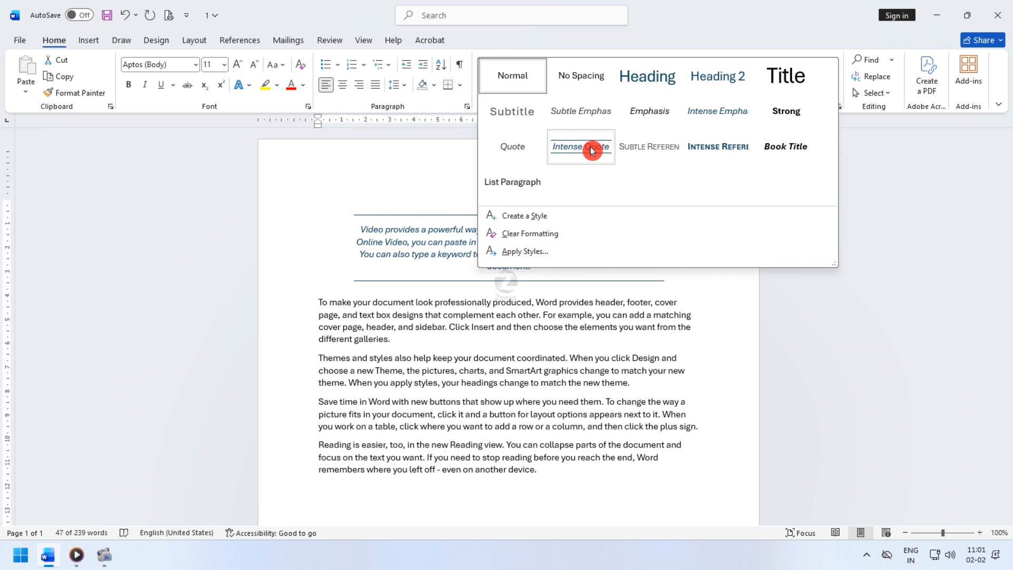
click(549, 221)
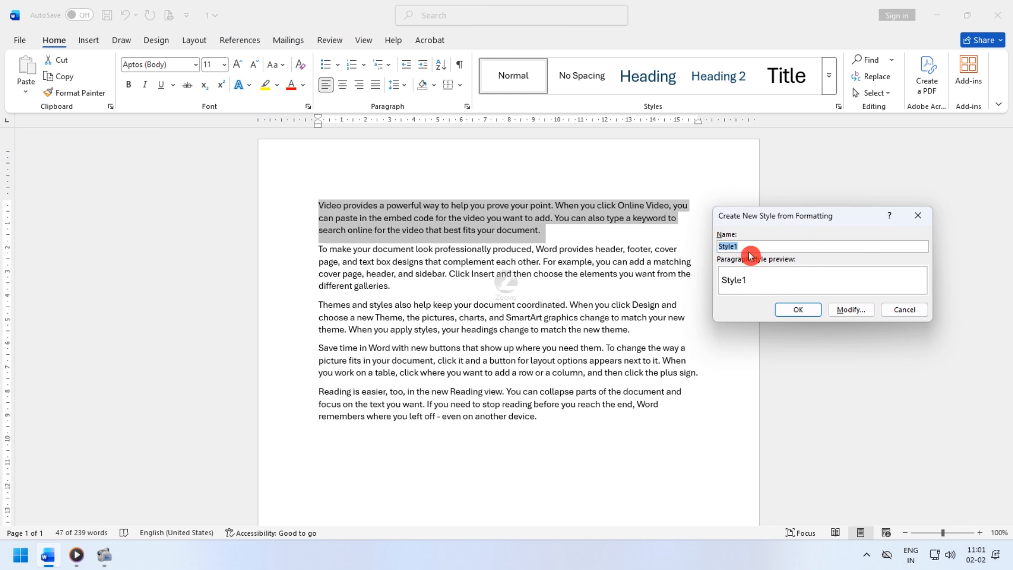
drag(738, 249, 717, 251)
click(846, 315)
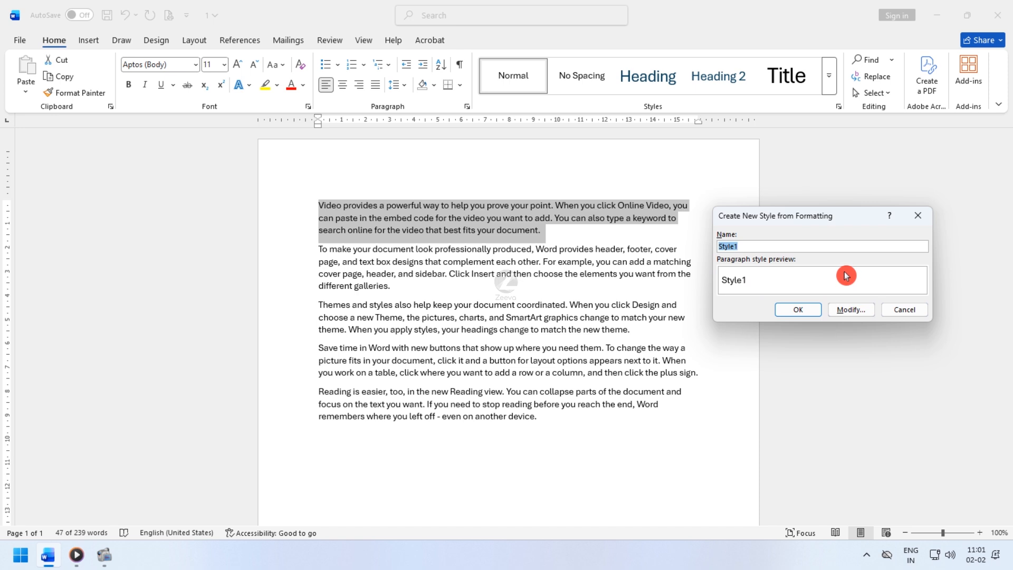
click(841, 311)
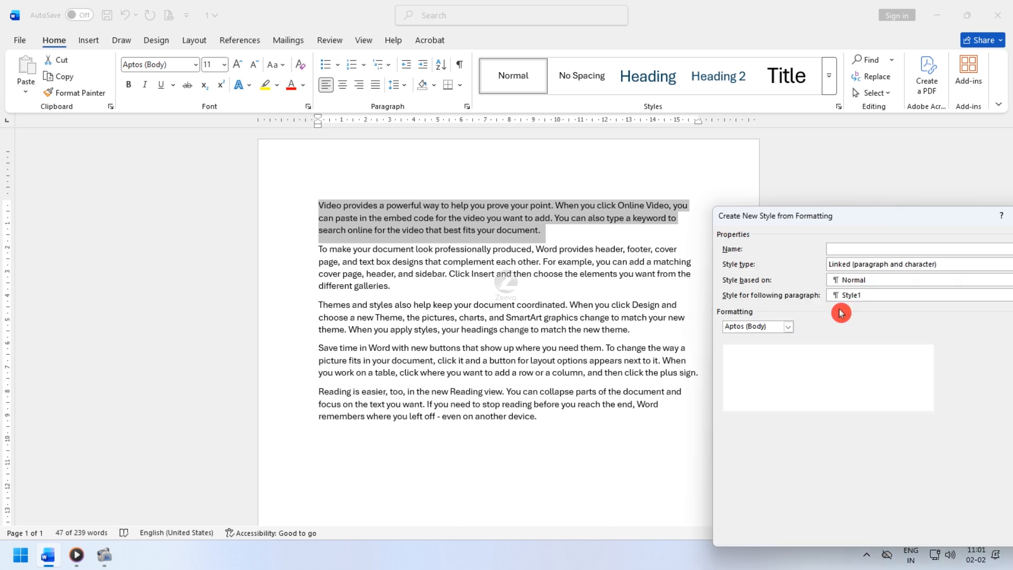
drag(871, 219, 535, 172)
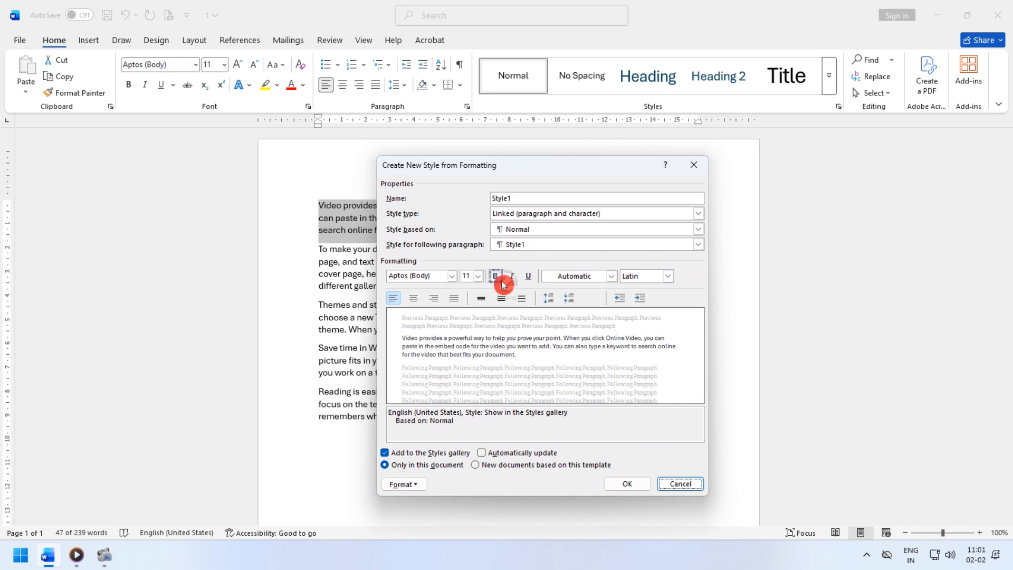
click(611, 276)
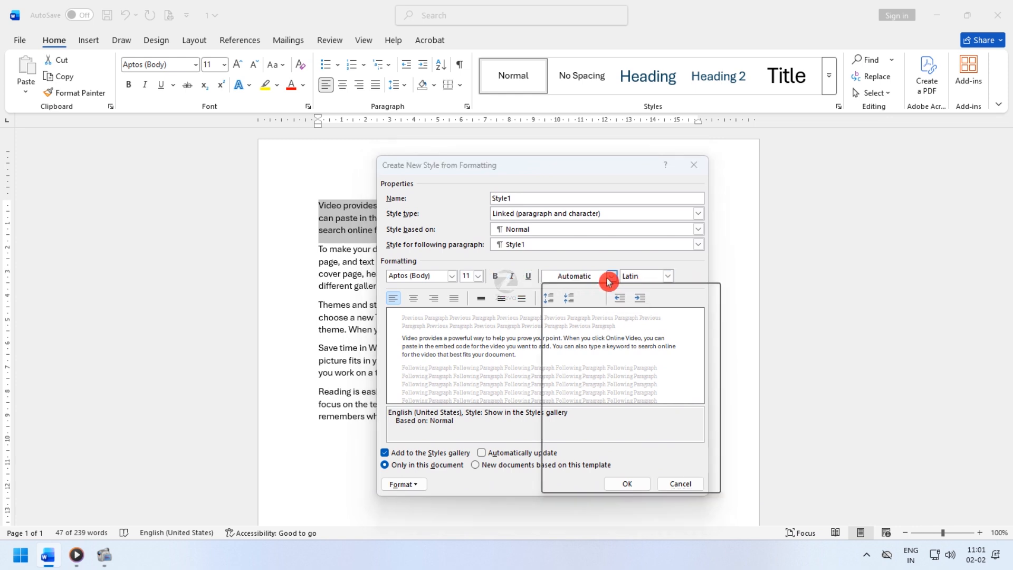
click(522, 361)
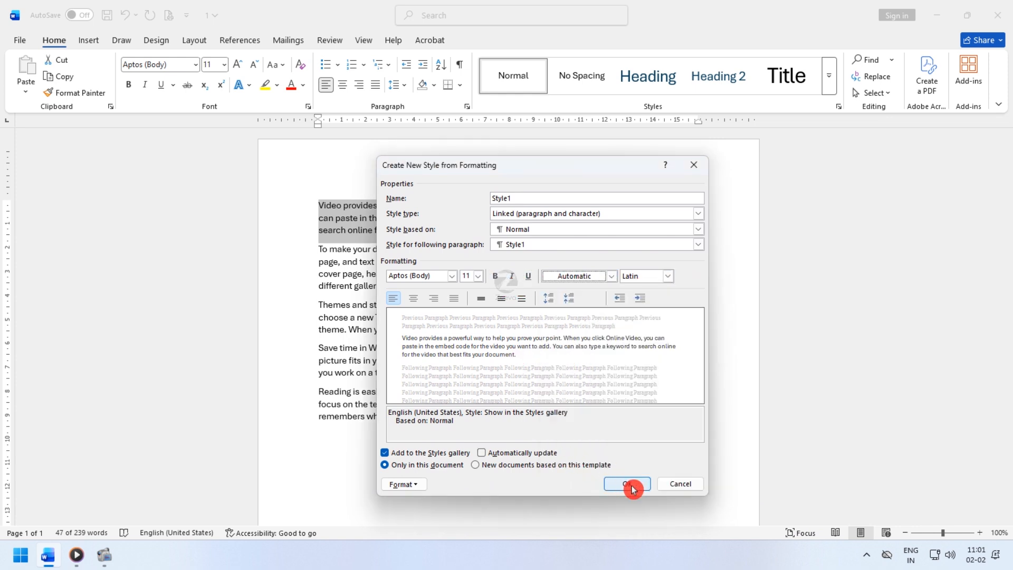
click(635, 484)
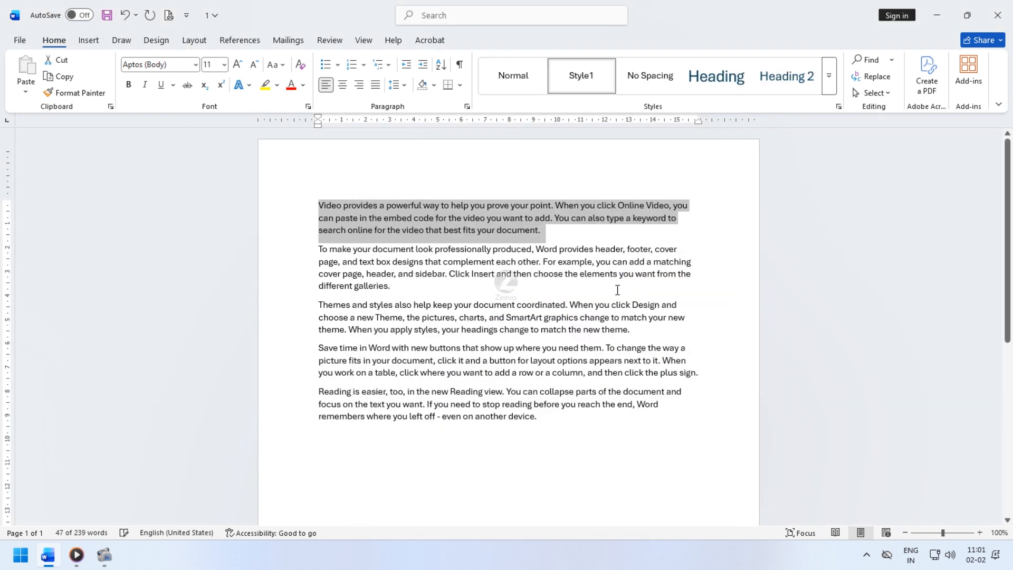
click(830, 79)
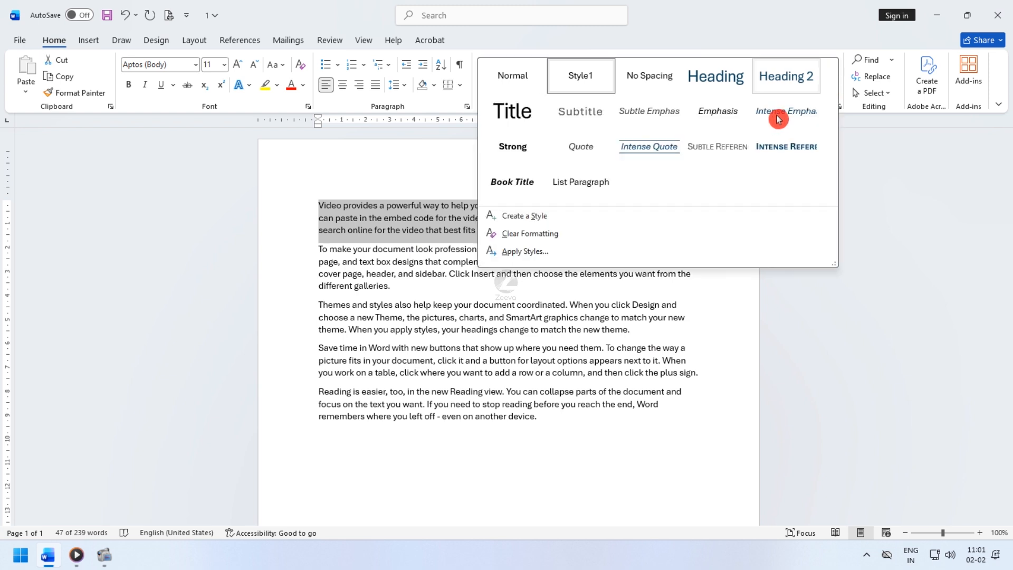
click(561, 218)
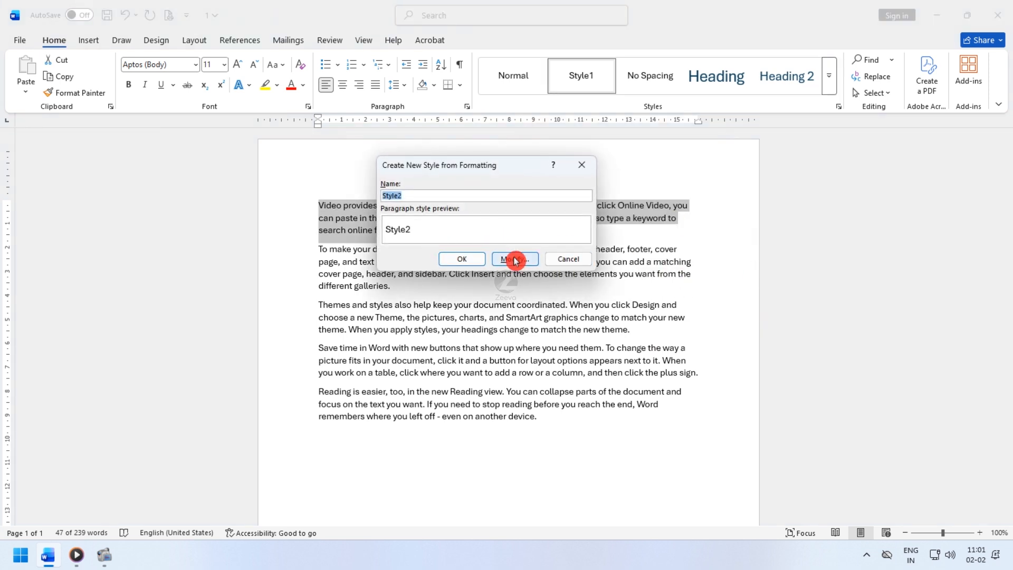
click(569, 258)
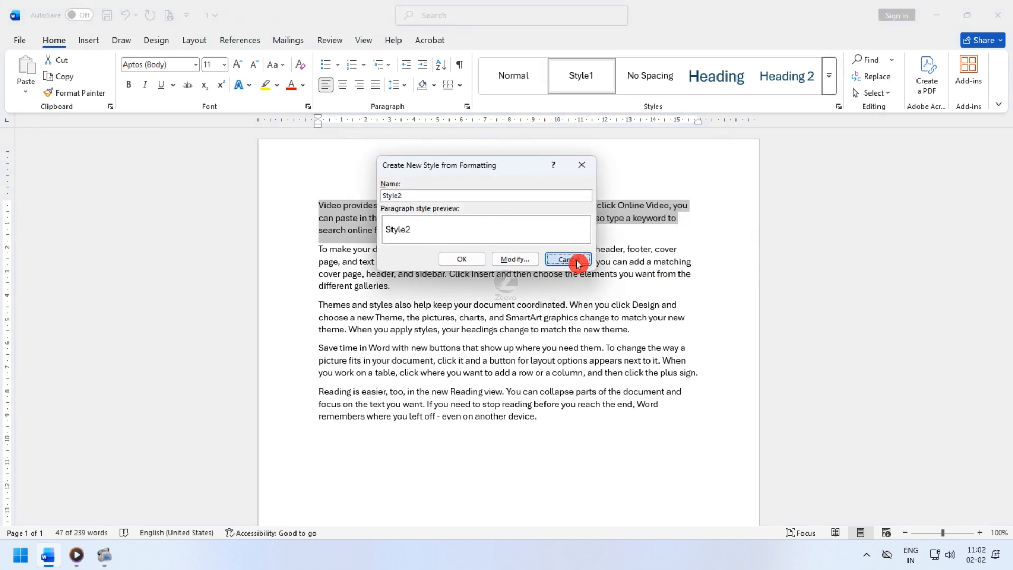
click(829, 86)
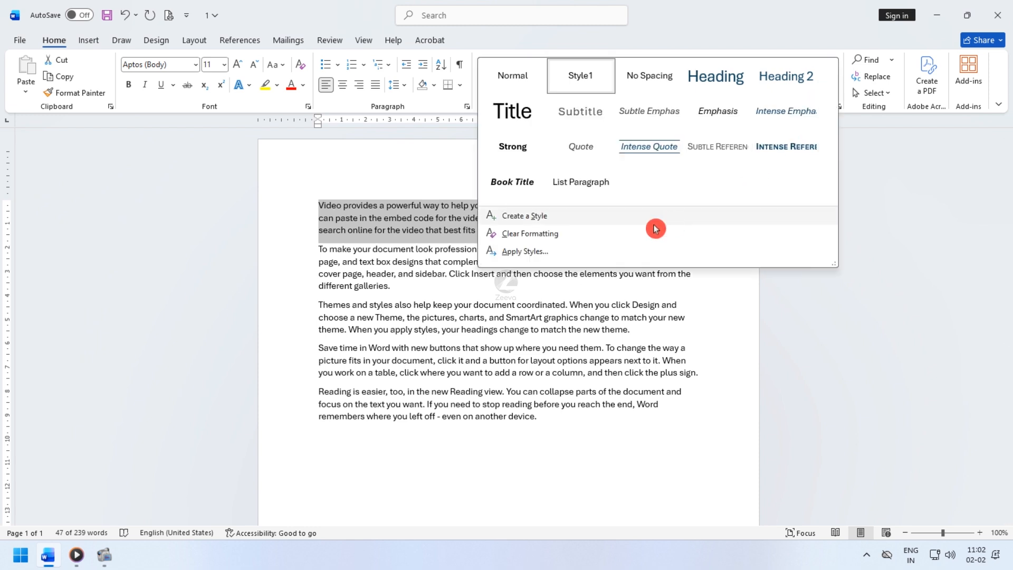
click(516, 318)
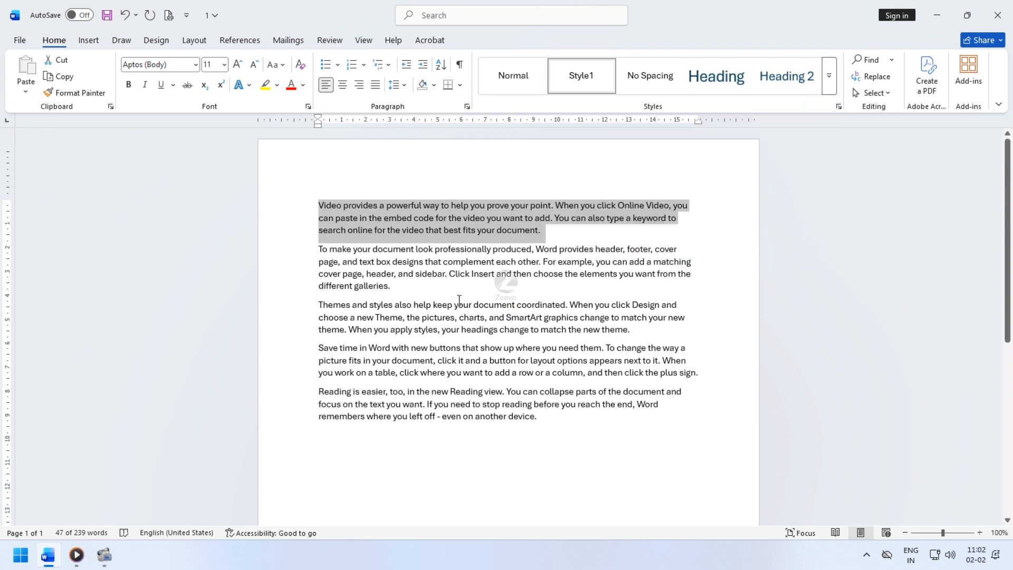
Make the first paragraph bold, italic and red, and clear all its formatting again.
click(128, 85)
click(145, 85)
click(292, 84)
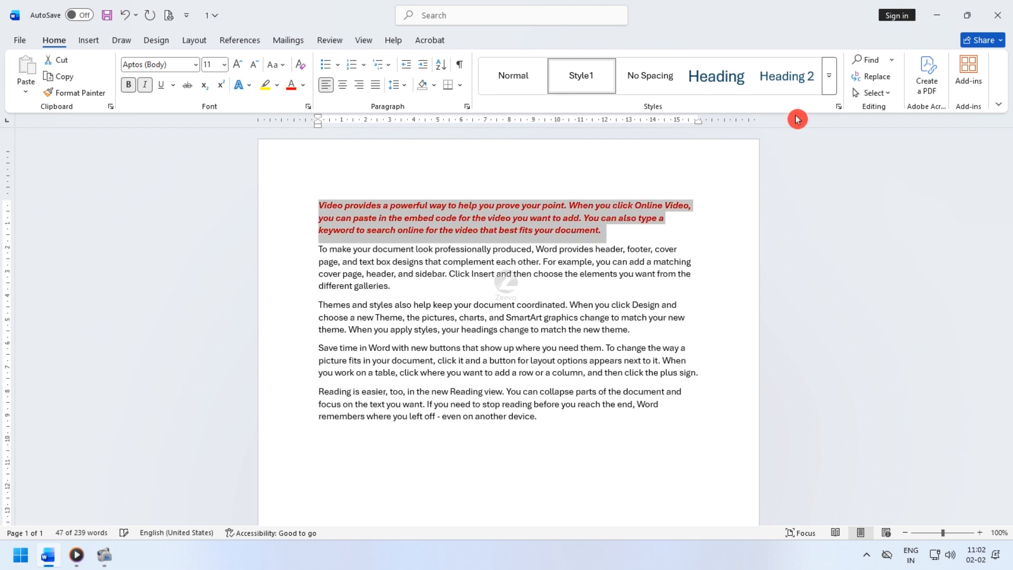
click(830, 86)
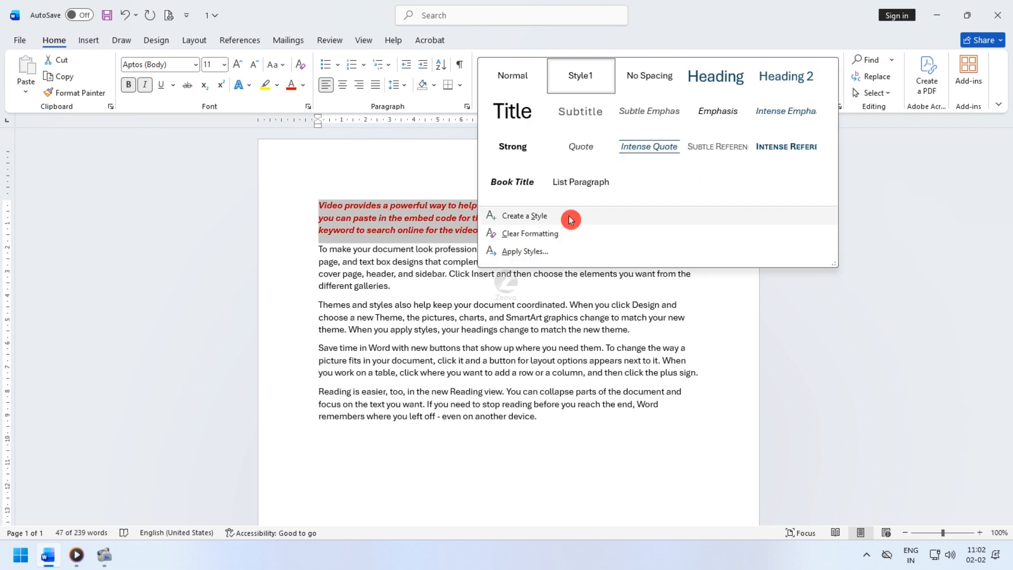
click(552, 239)
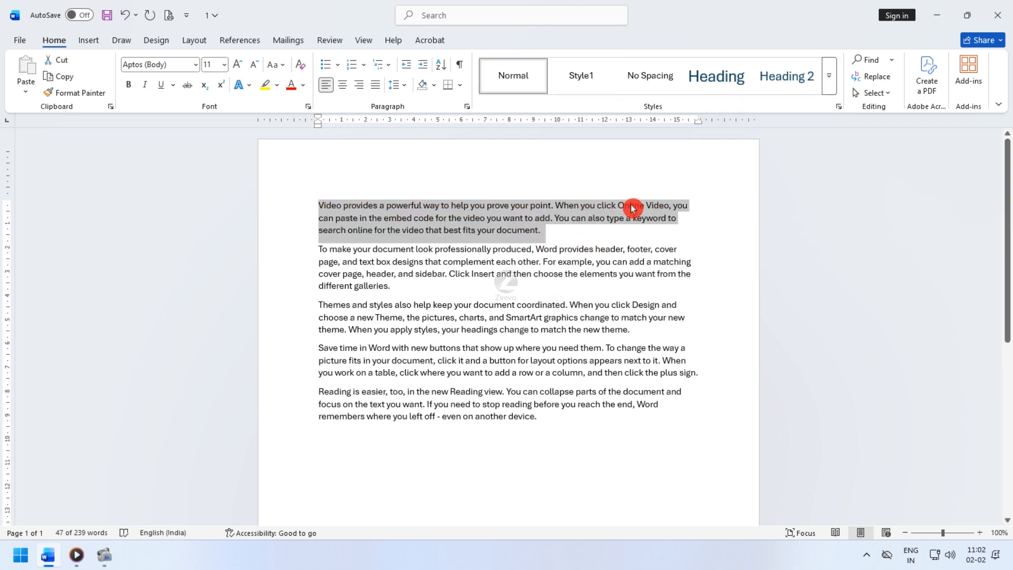
Apply the Subtitle style to the first paragraph using Apply Styles, and undo that style change.
click(837, 87)
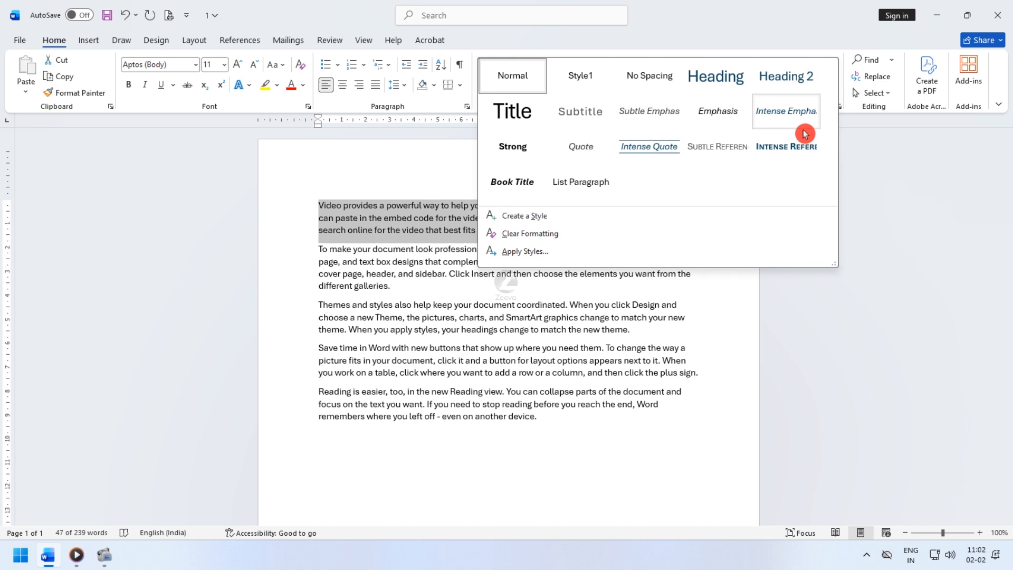
click(525, 251)
drag(335, 170, 869, 164)
click(583, 78)
click(938, 201)
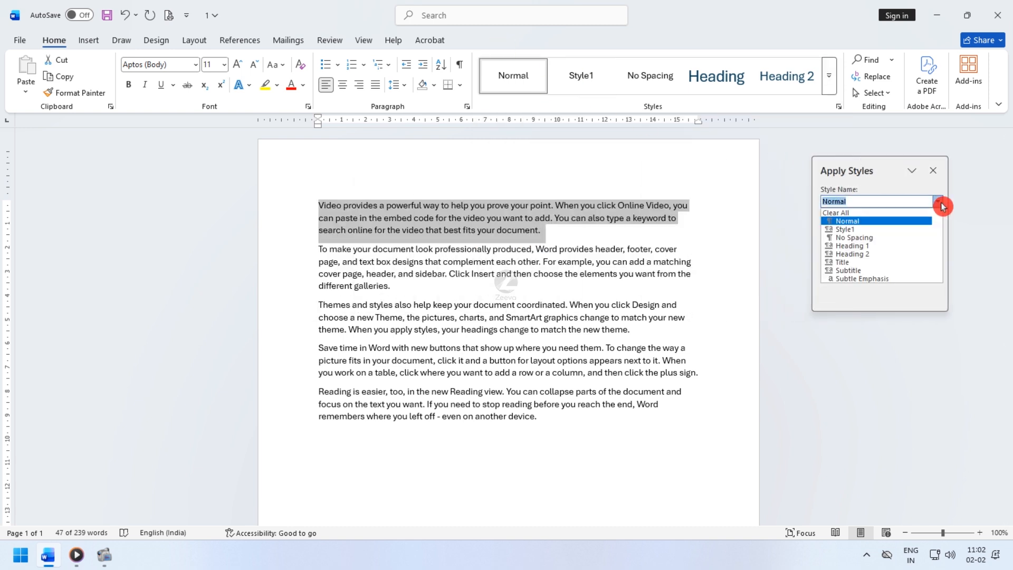
scroll(855, 273, down, 4)
scroll(855, 274, down, 5)
click(855, 274)
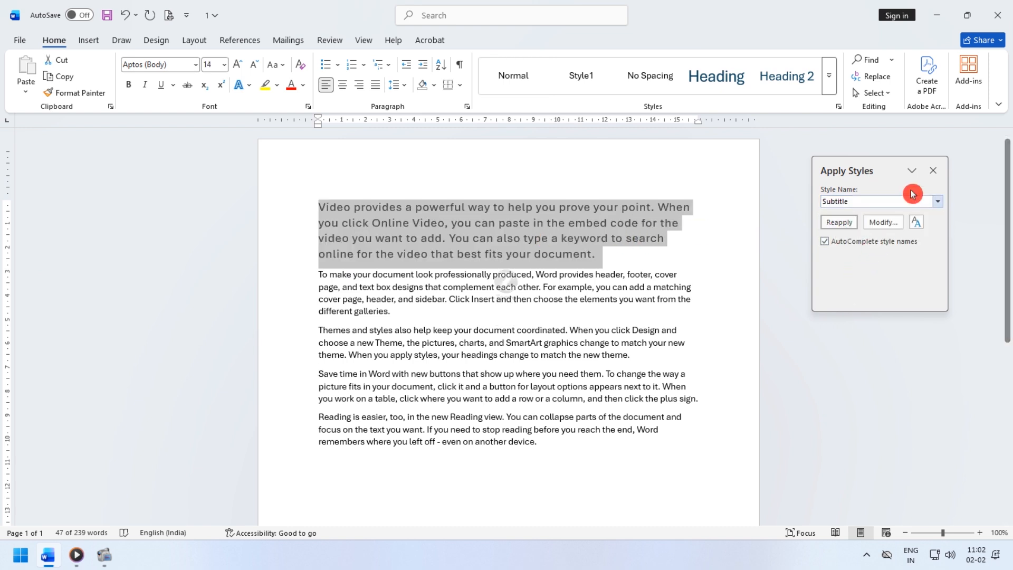
click(939, 179)
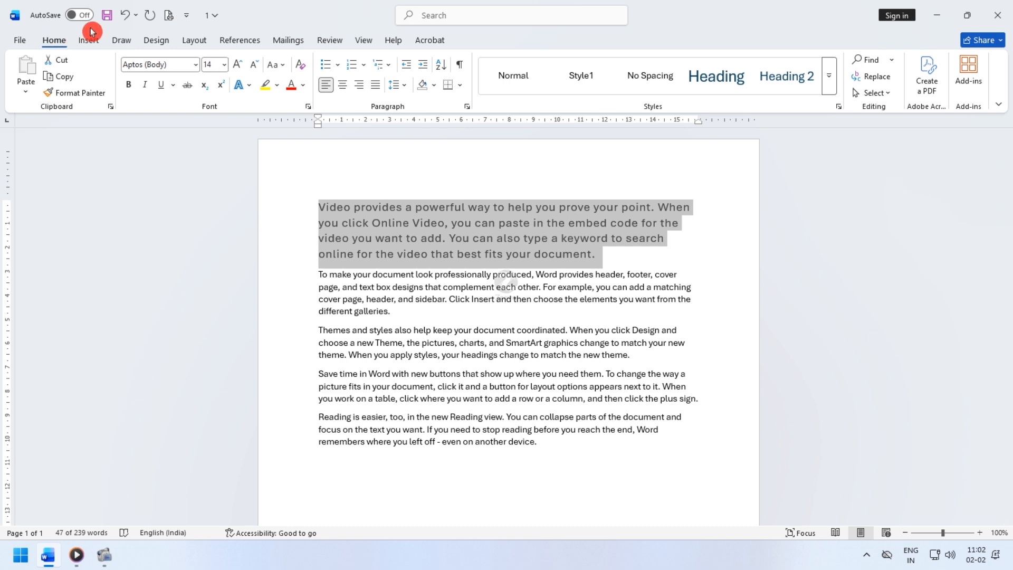
click(124, 15)
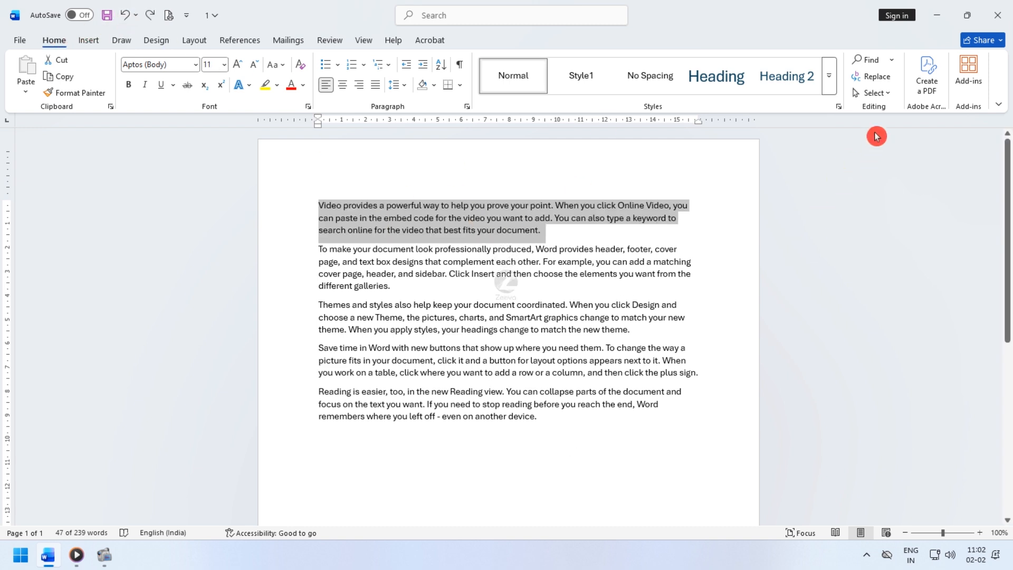
click(628, 446)
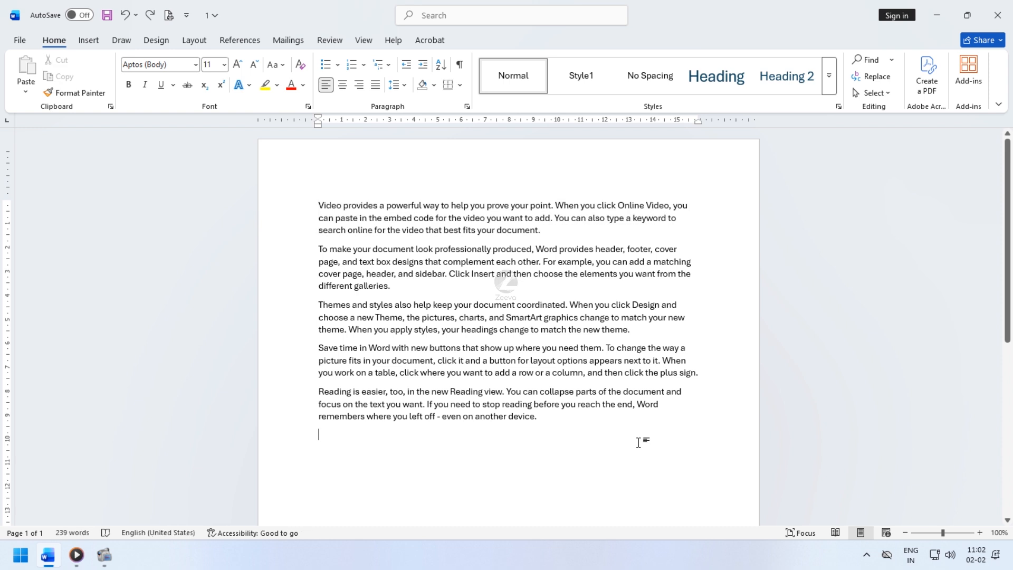
Search the document for the word "video" using Find.
click(891, 66)
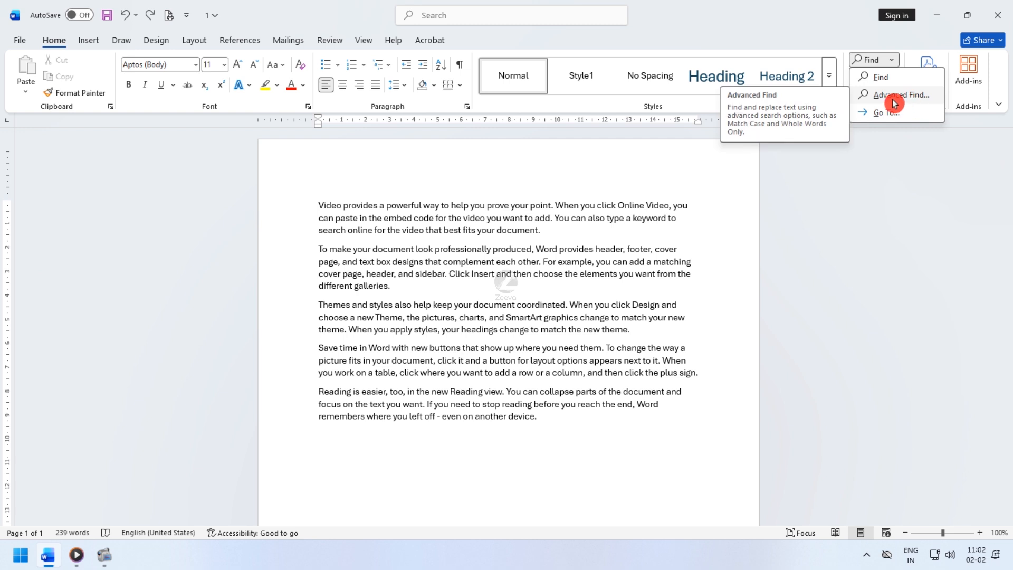
click(908, 81)
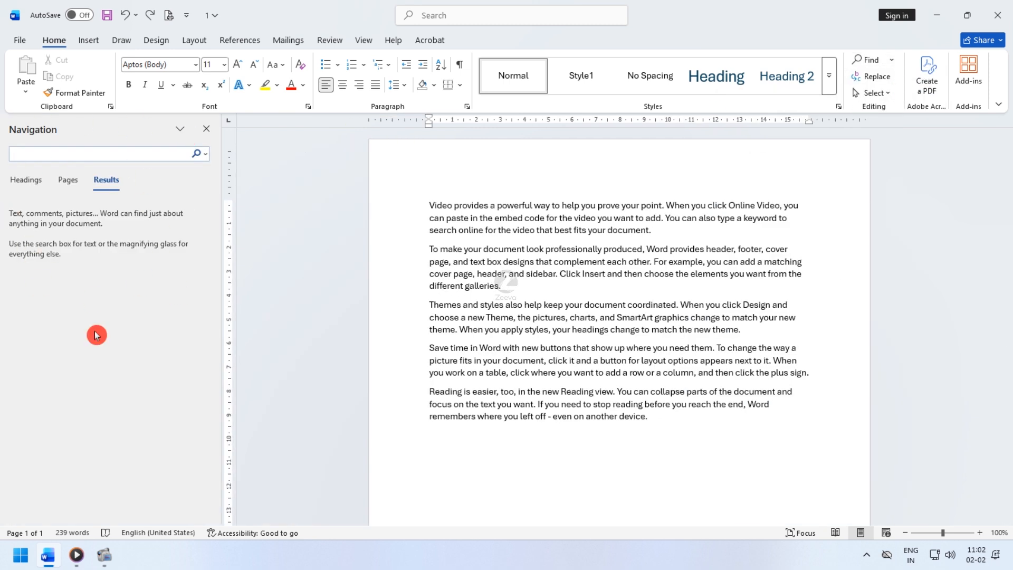
text(video)
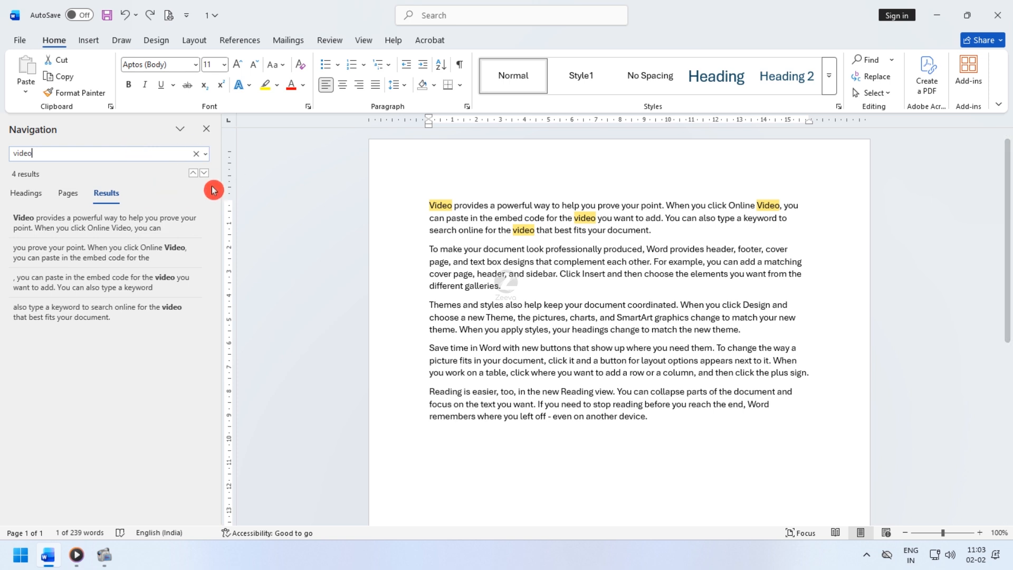
Set up an Advanced Find for "video" with the extended search options shown and Match case enabled.
click(209, 131)
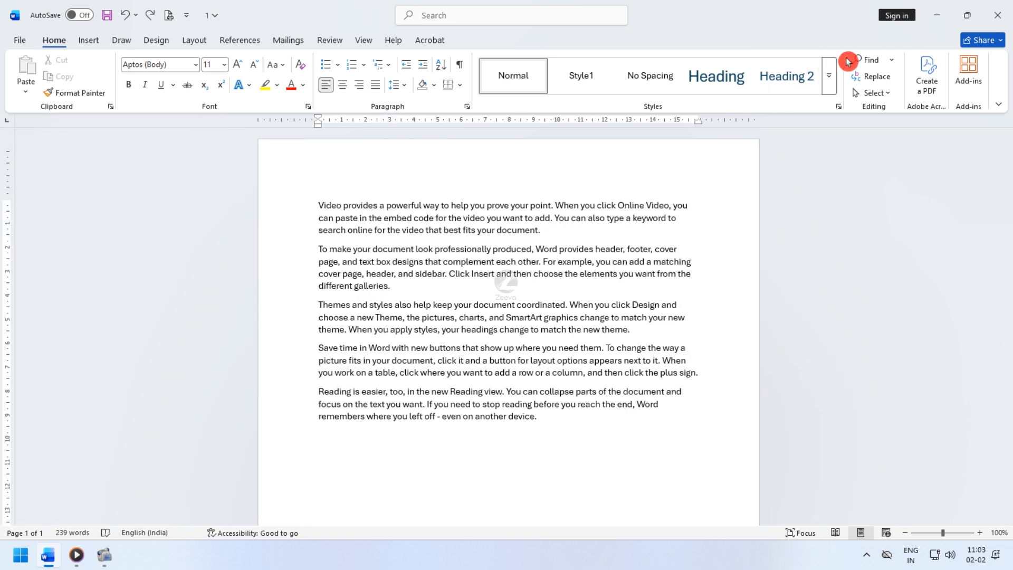
click(891, 63)
click(898, 94)
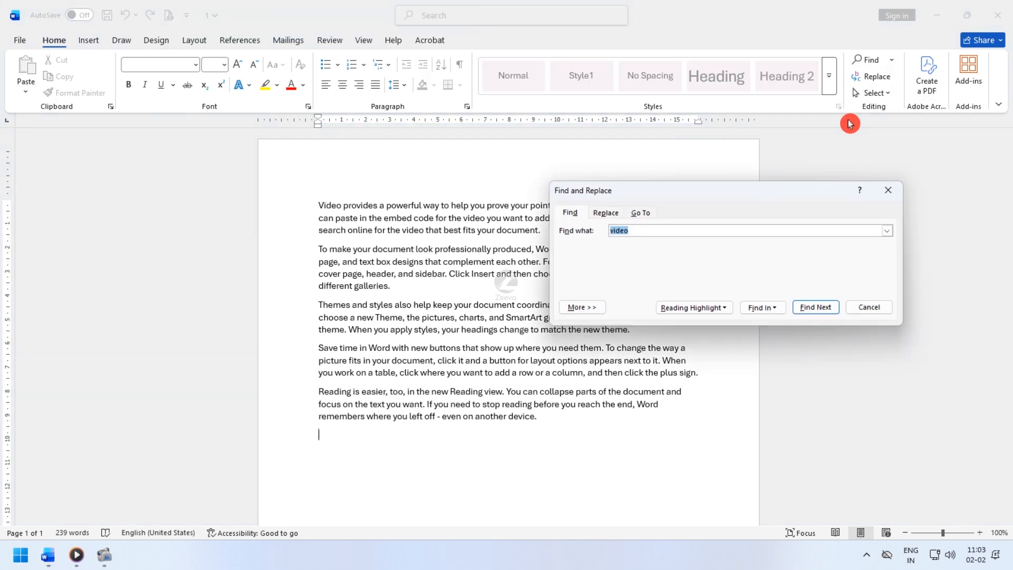
drag(759, 190, 881, 256)
drag(804, 258, 718, 252)
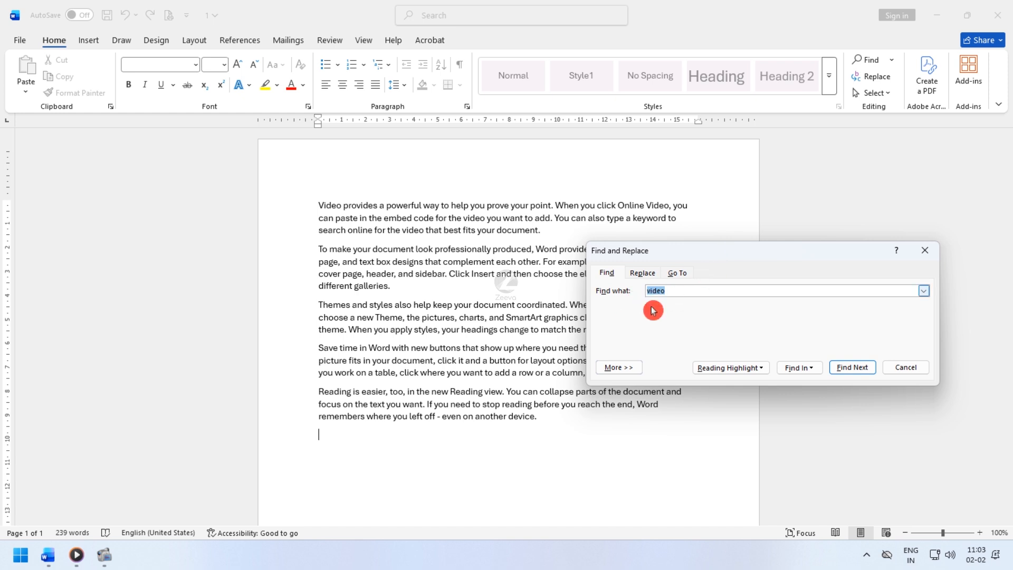
click(634, 368)
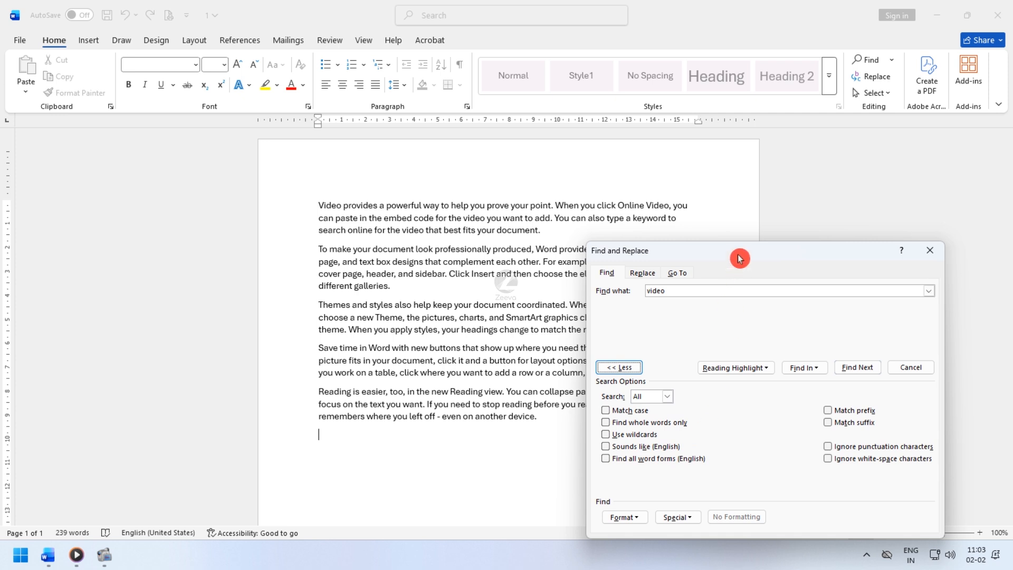
drag(738, 255, 741, 206)
click(628, 363)
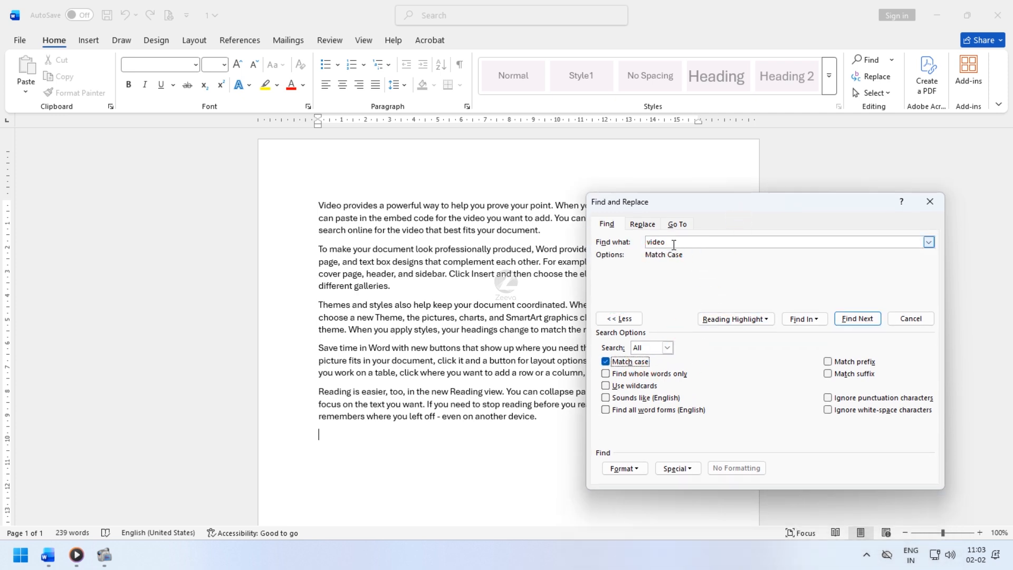
Leave Advanced Find and add the word VIDEO on the empty line below the last paragraph.
click(930, 202)
text(Vic)
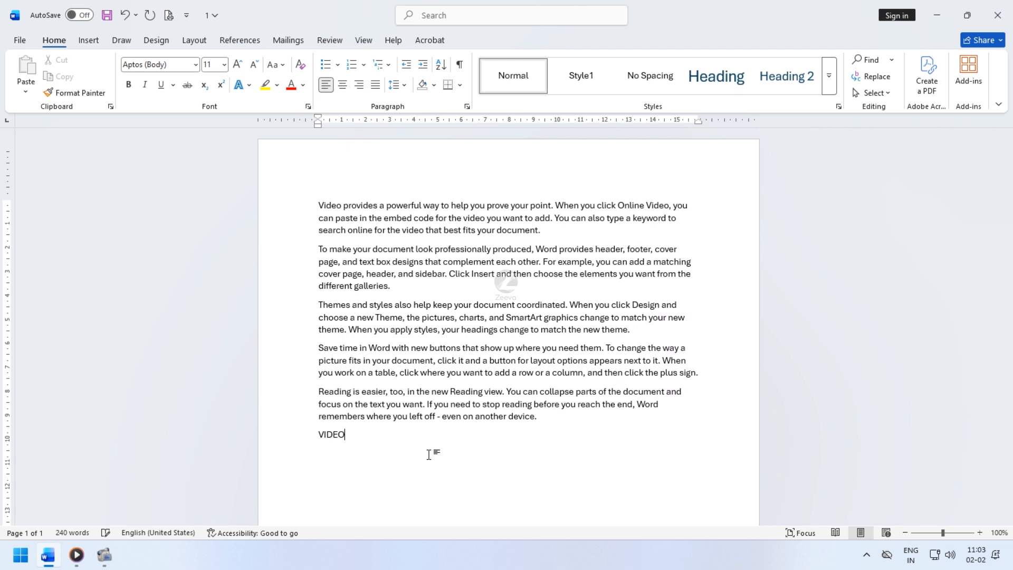
Find the next occurrence of "video" using Advanced Find with Match case enabled, and close the search.
click(892, 60)
click(905, 95)
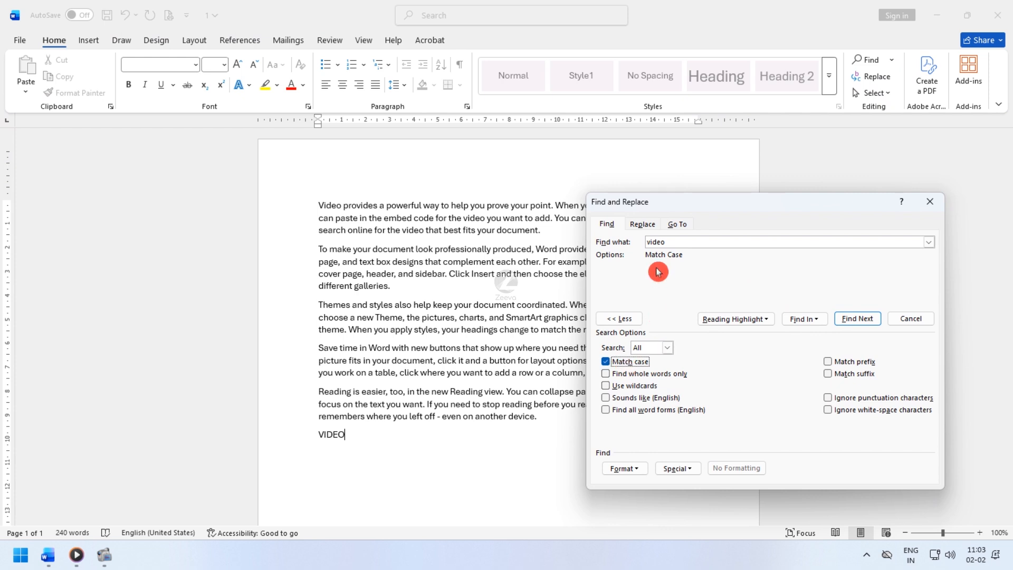
drag(729, 206, 785, 225)
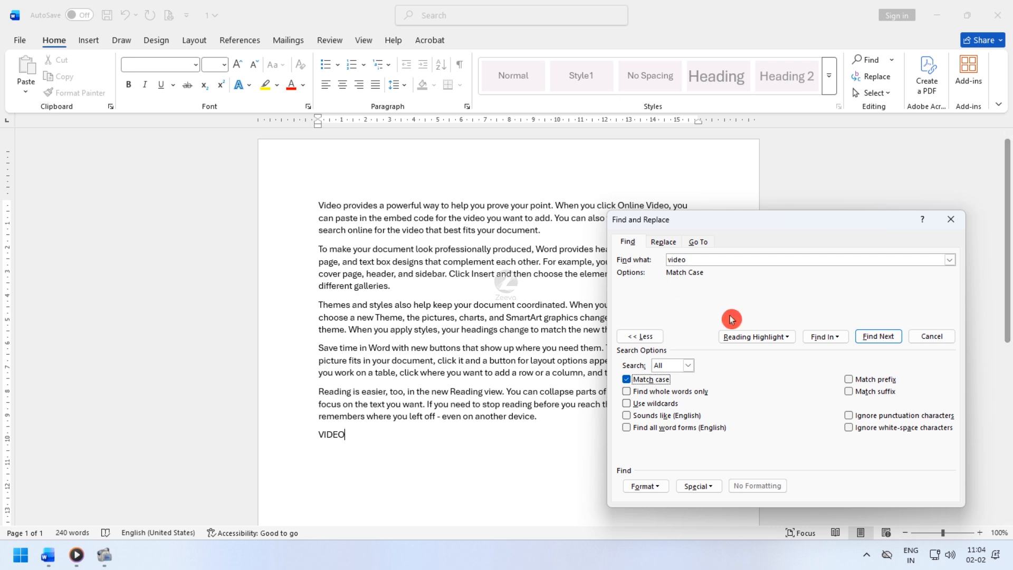
click(870, 341)
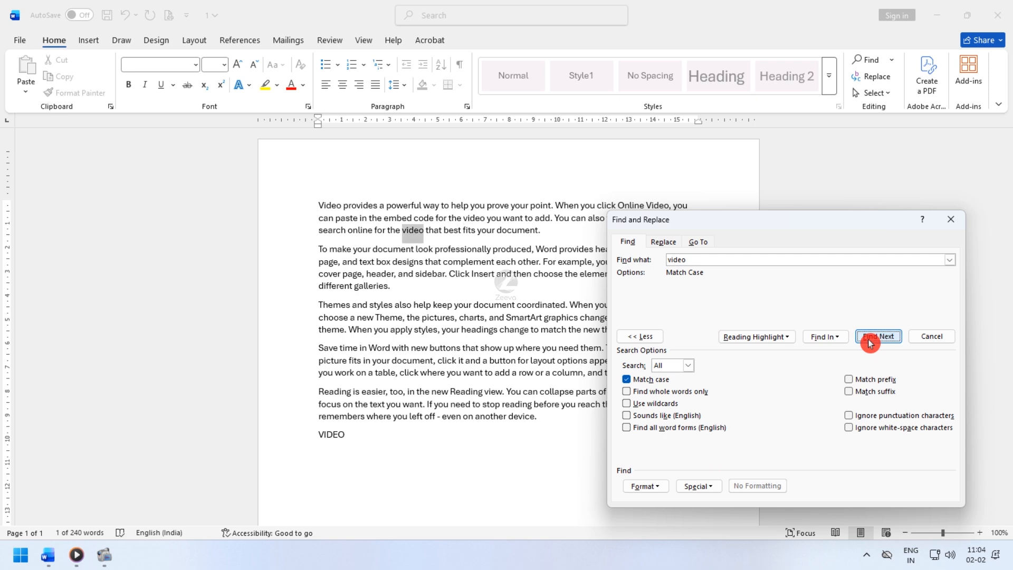
click(946, 224)
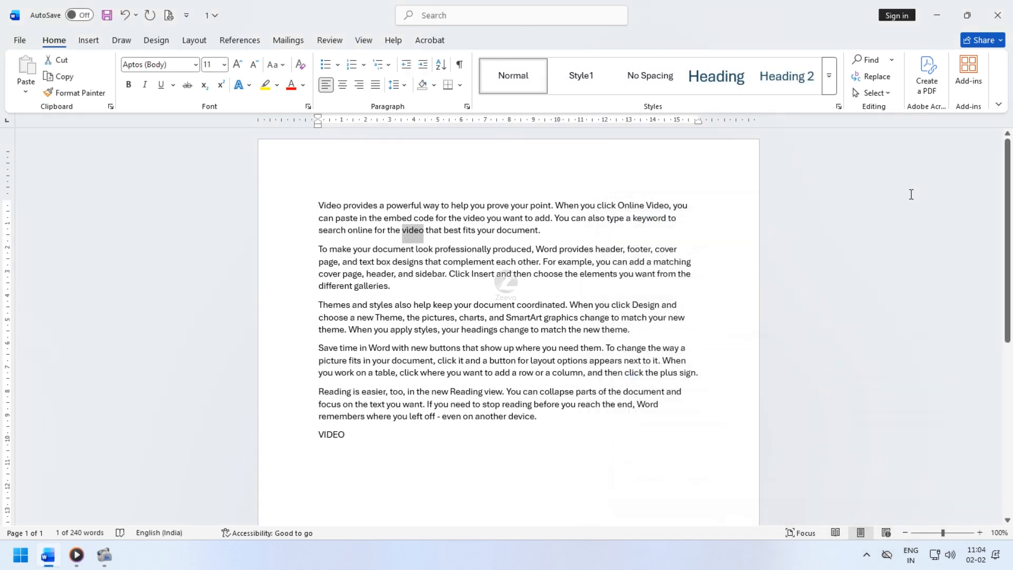
Examine the Section and Line targets in Go To, and close the dialog.
click(894, 62)
click(898, 113)
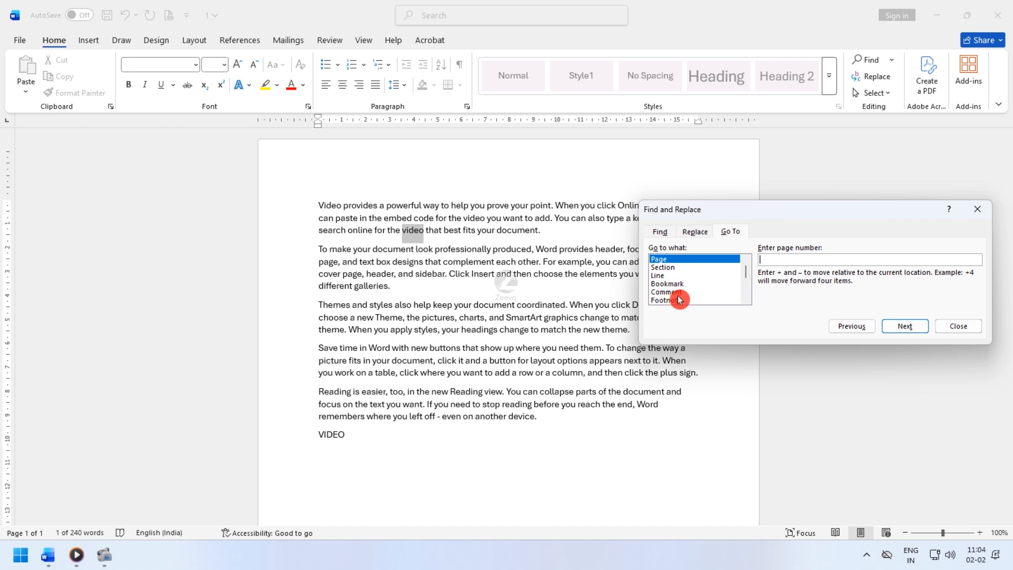
click(666, 268)
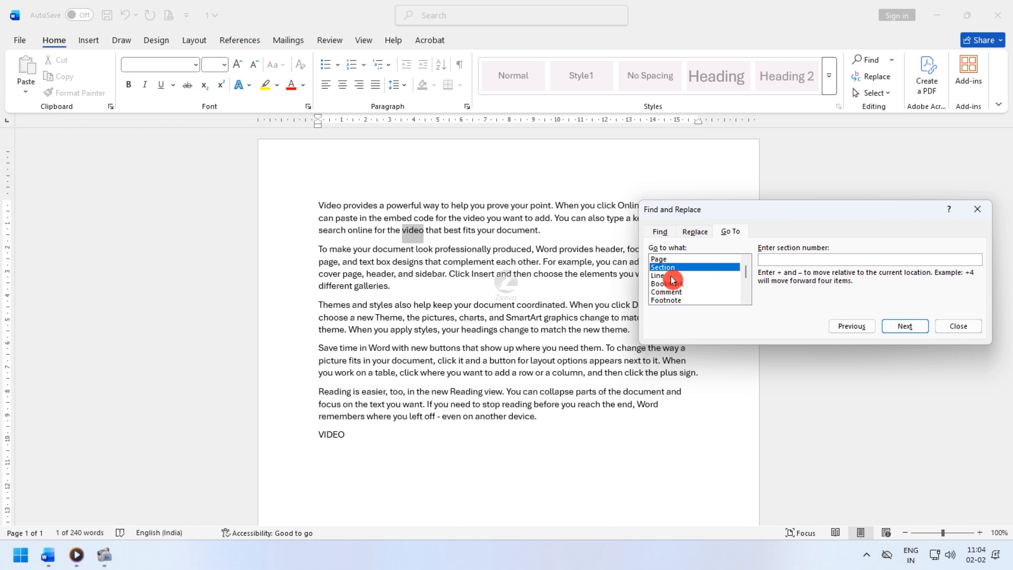
click(670, 275)
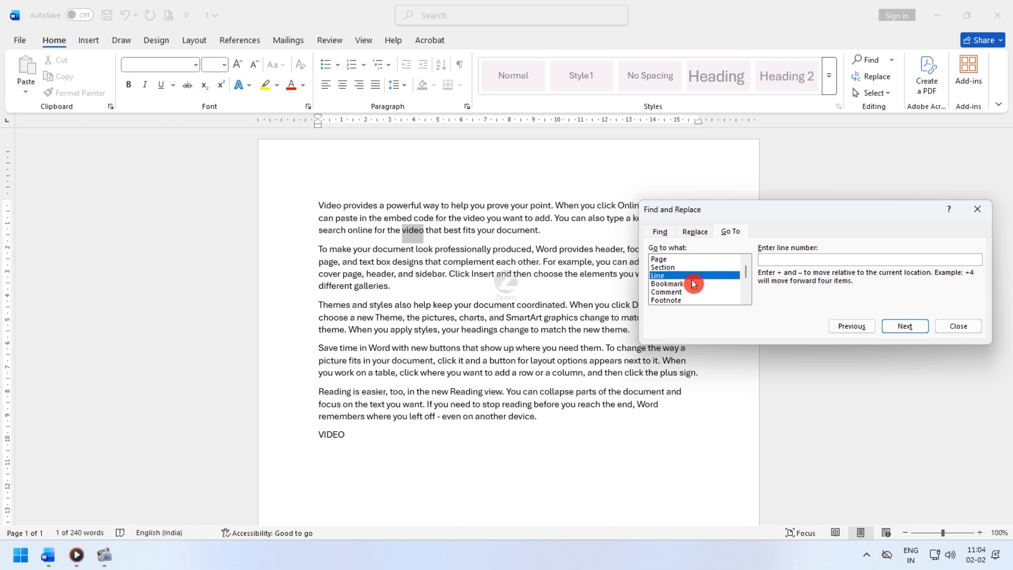
click(966, 328)
Insert two page breaks after the word VIDEO at the end of the document.
click(402, 467)
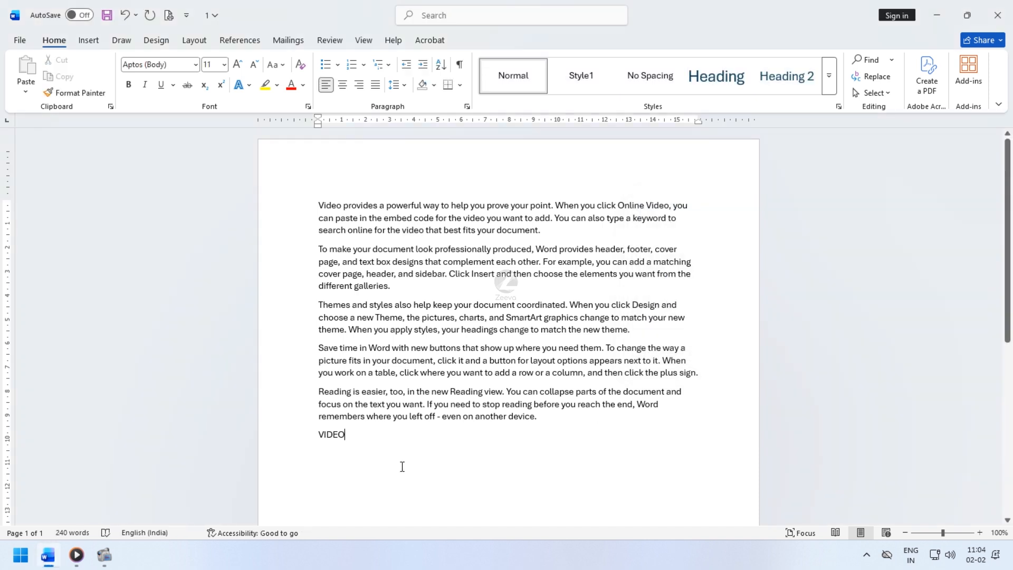
key(ctrl+Return)
scroll(402, 467, down, 2)
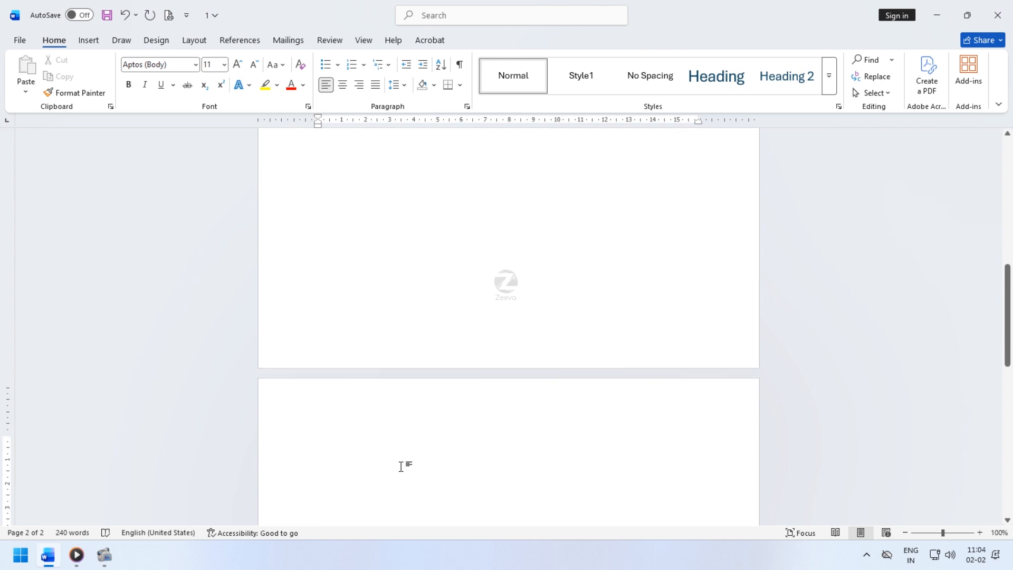
key(ctrl+Return)
Use Go To with the Page target to jump to page 2 and back to page 1.
scroll(401, 467, up, 5)
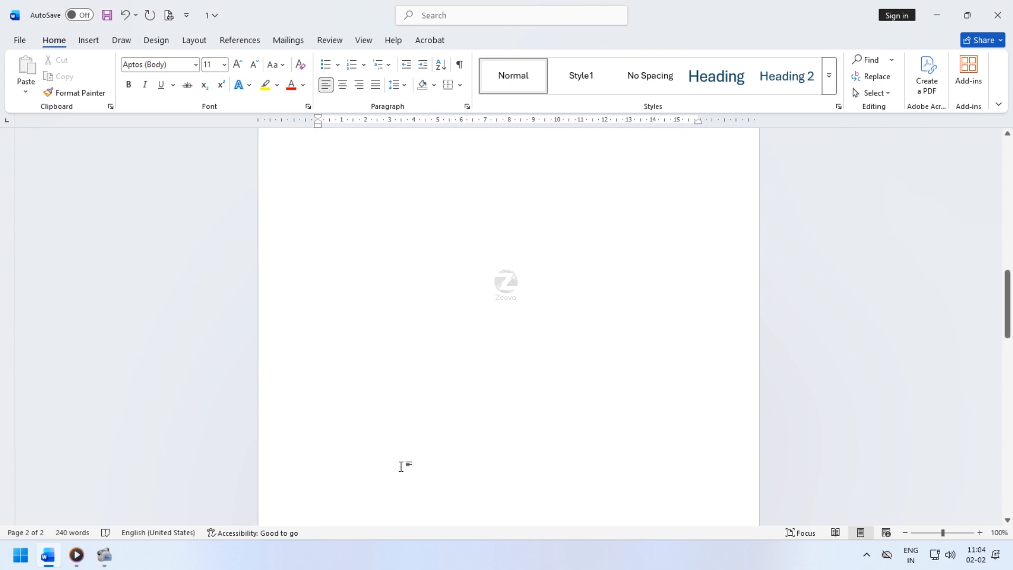
scroll(401, 467, up, 2)
click(893, 62)
click(906, 116)
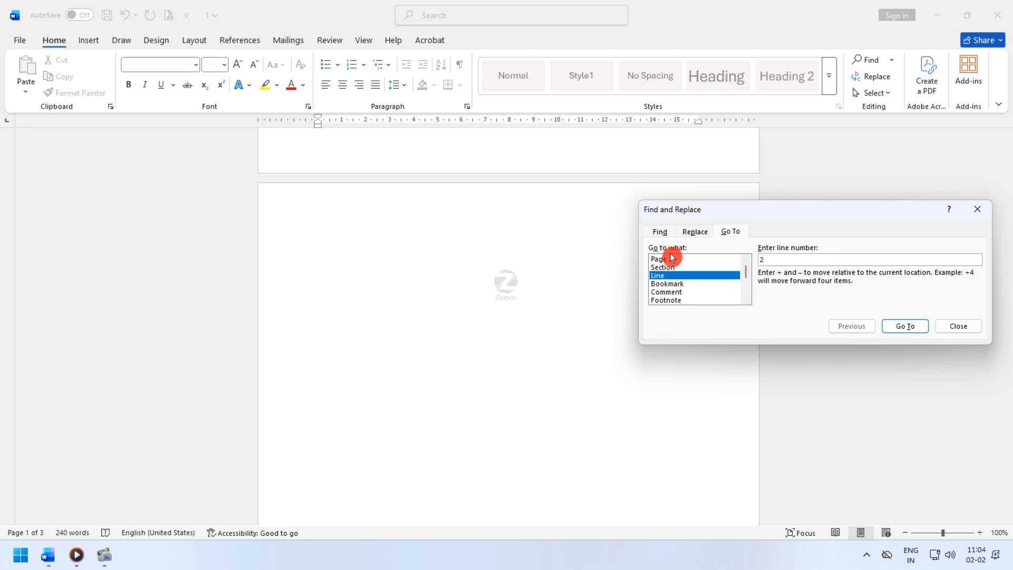
click(668, 258)
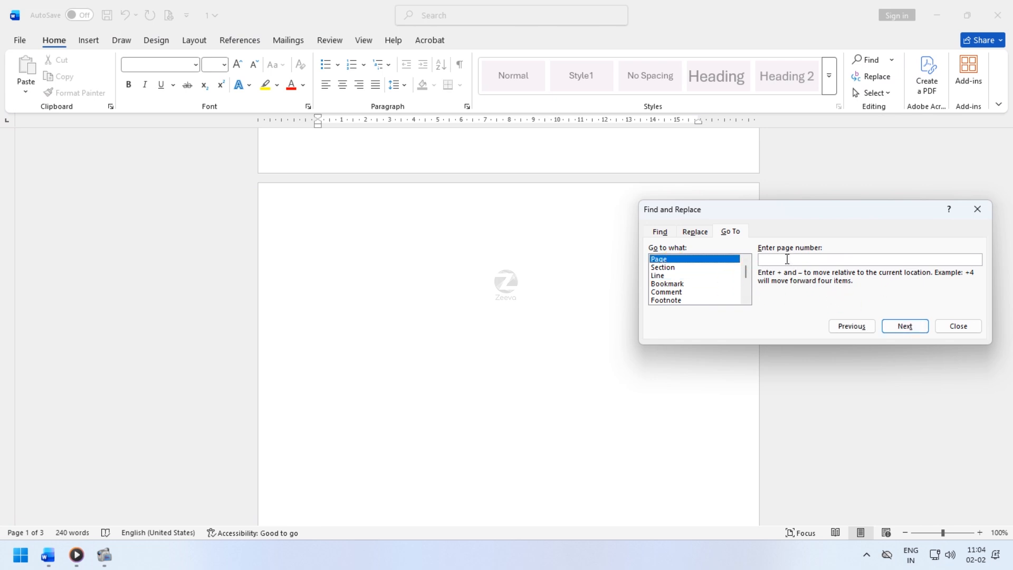
click(901, 328)
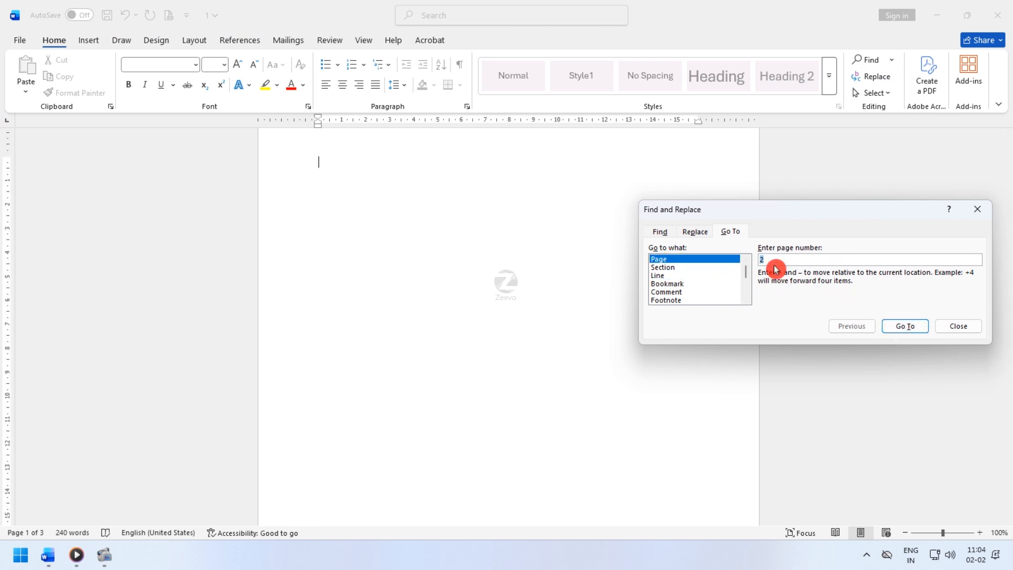
text(1)
click(912, 326)
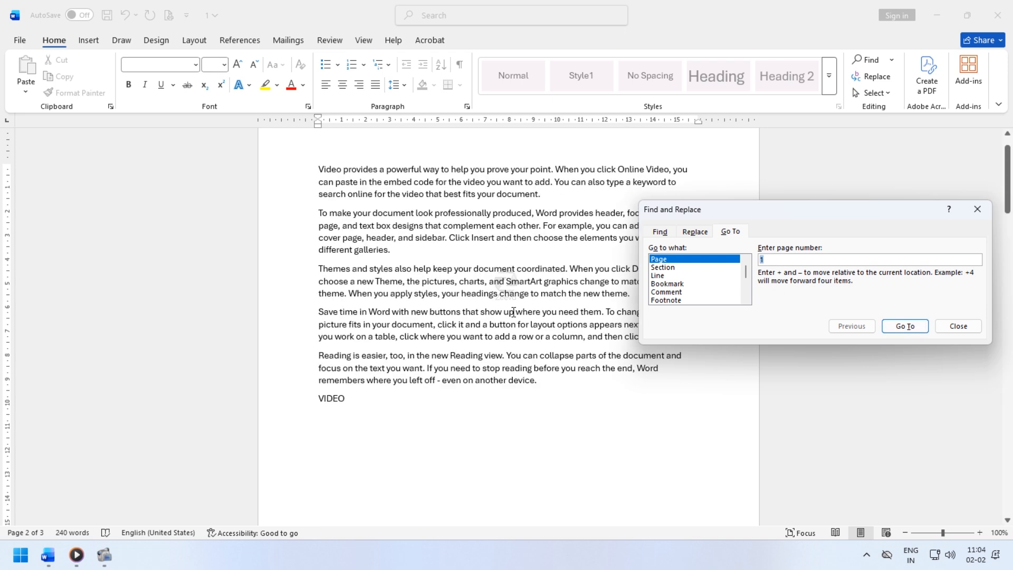
Use Go To with the Line target to jump to line 10 and to line 3, and close the dialog.
click(696, 275)
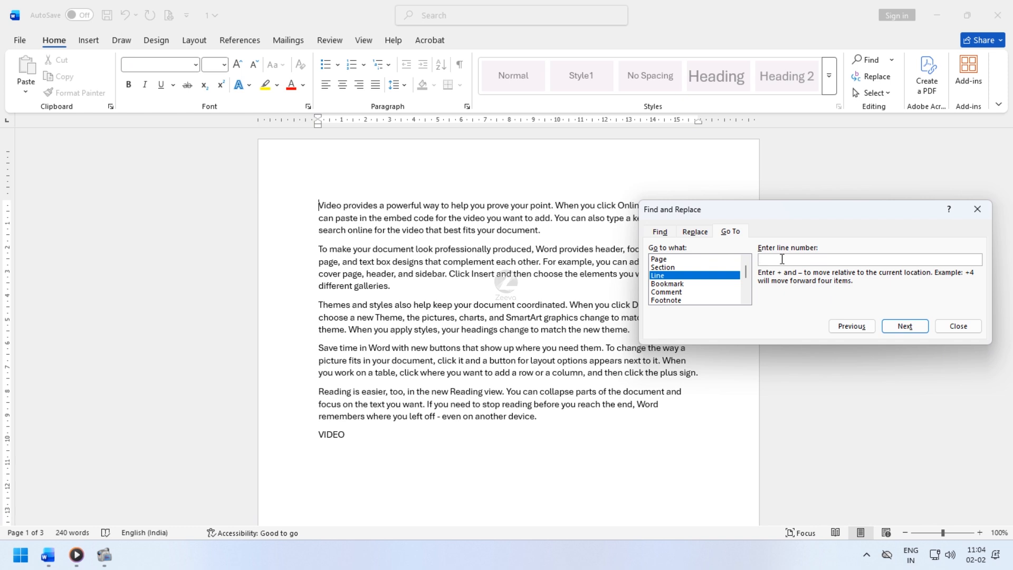
text(10)
click(904, 324)
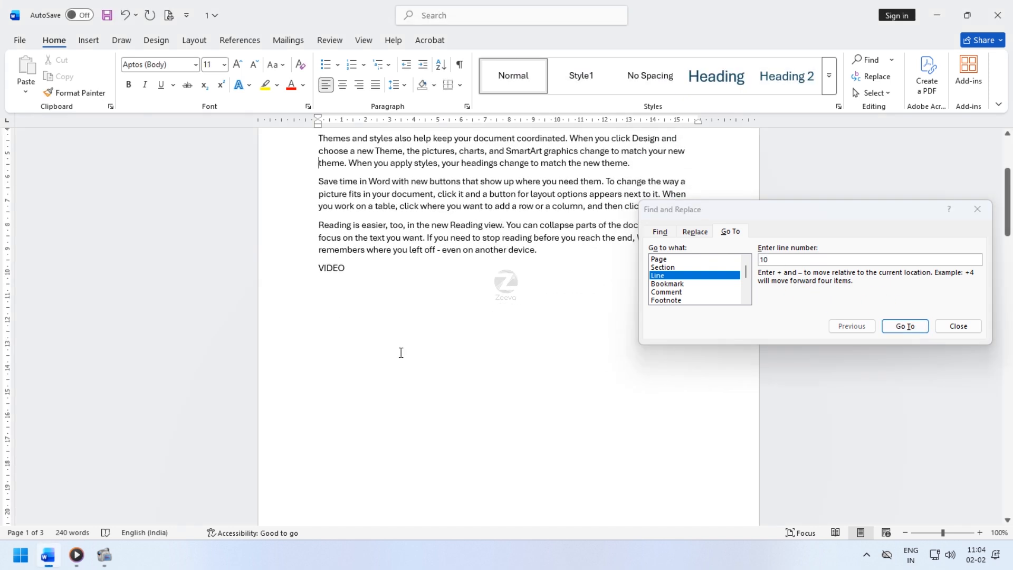
click(797, 270)
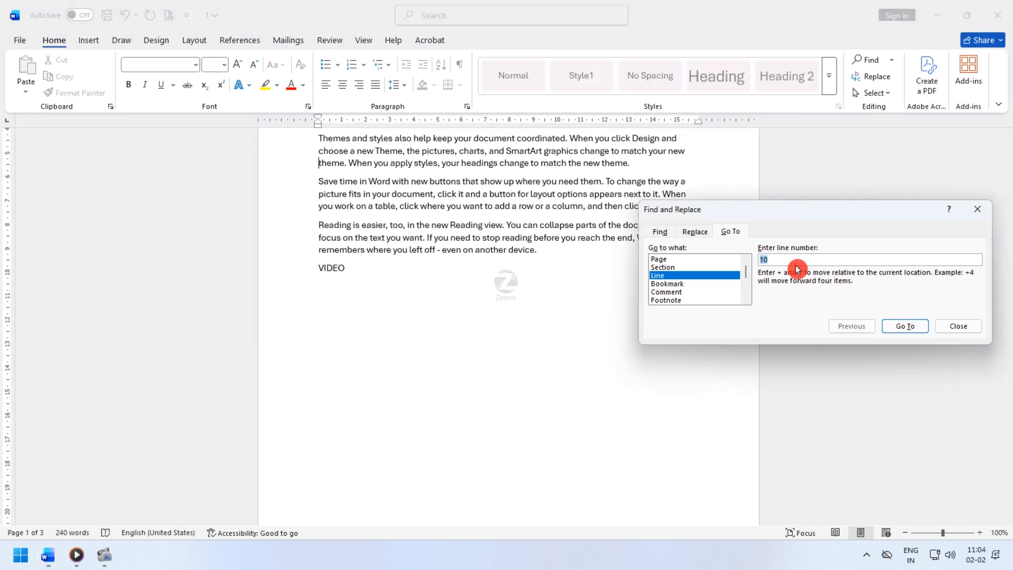
text(3)
click(915, 330)
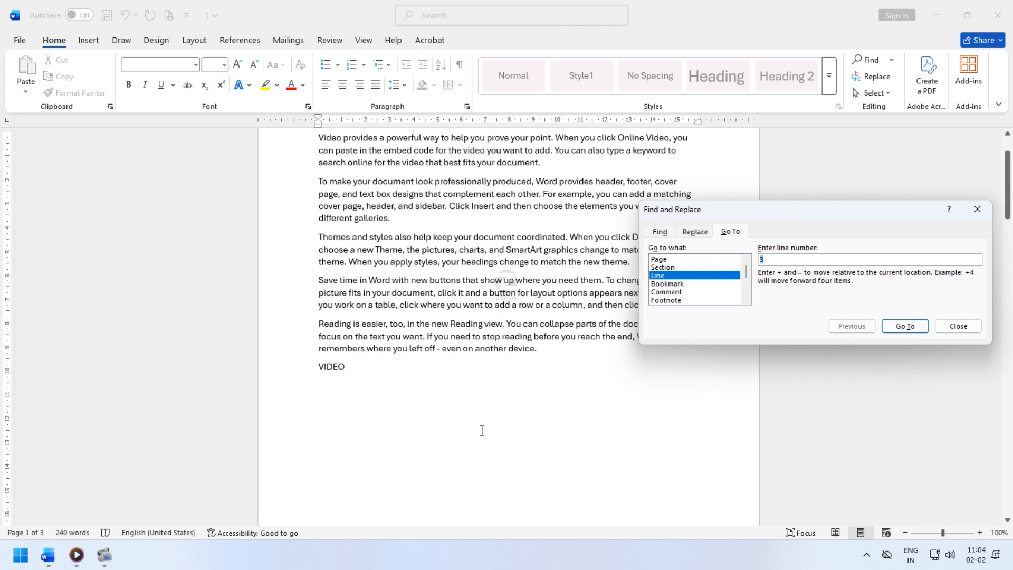
click(958, 326)
Open and close the Replace dialog, the Navigation search and the Go To dialog in turn.
click(888, 85)
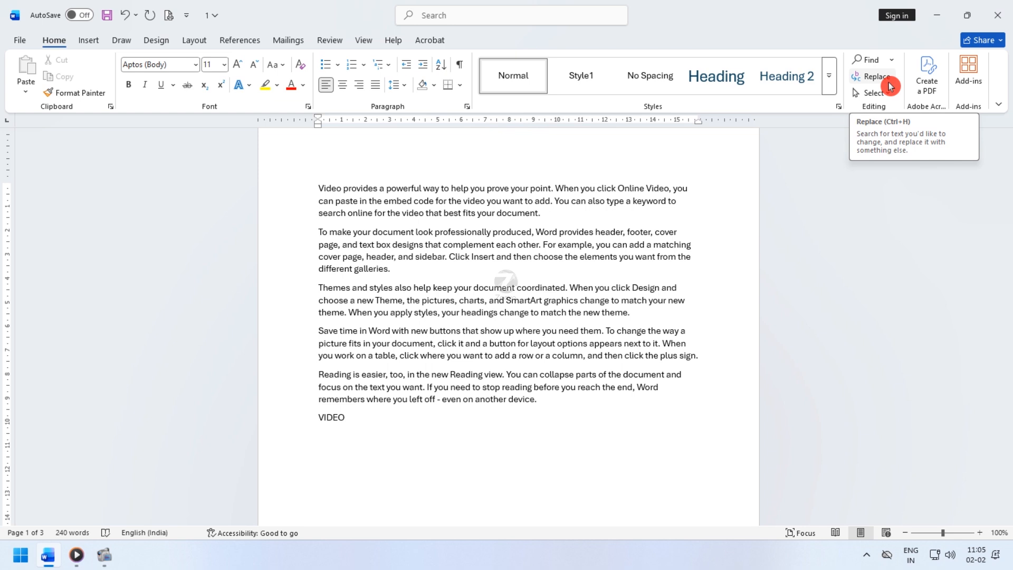
click(891, 86)
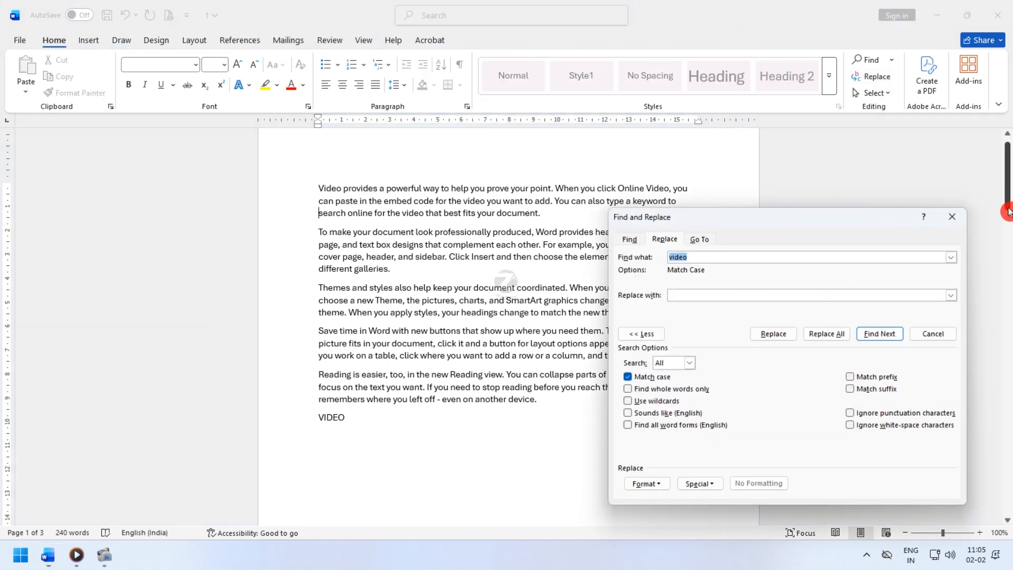
click(952, 217)
key(ctrl+f)
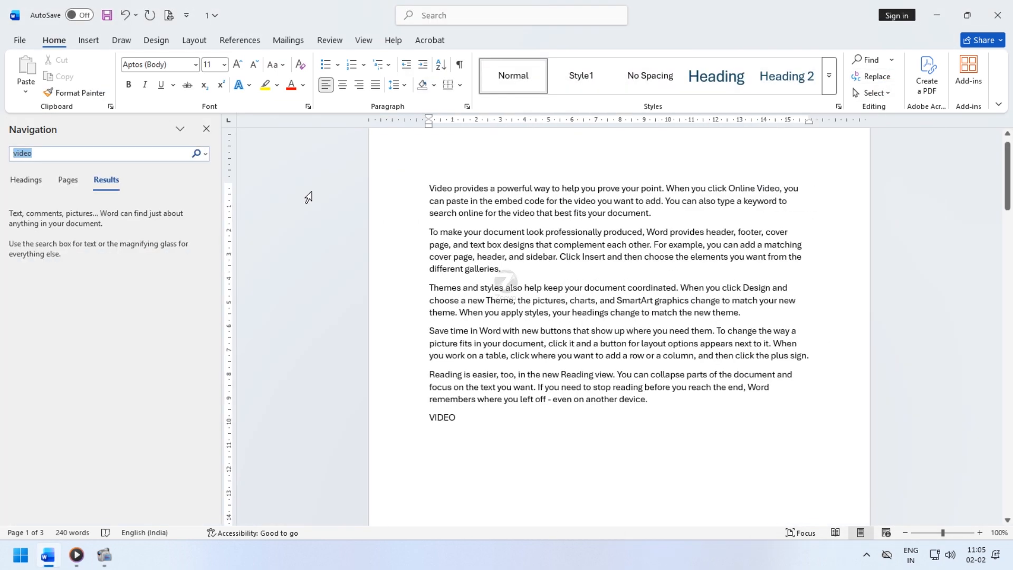
click(207, 129)
key(ctrl+g)
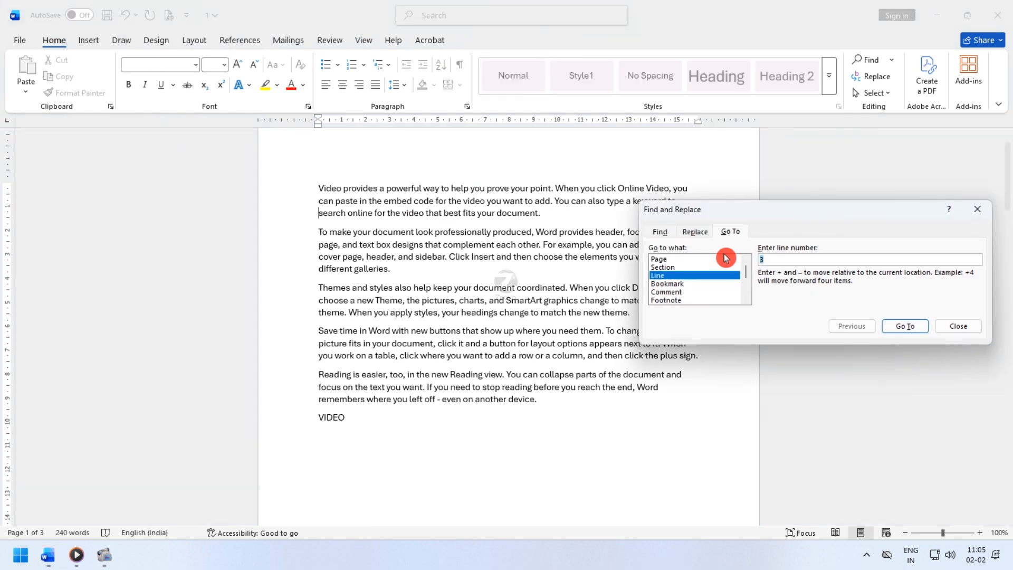
click(977, 209)
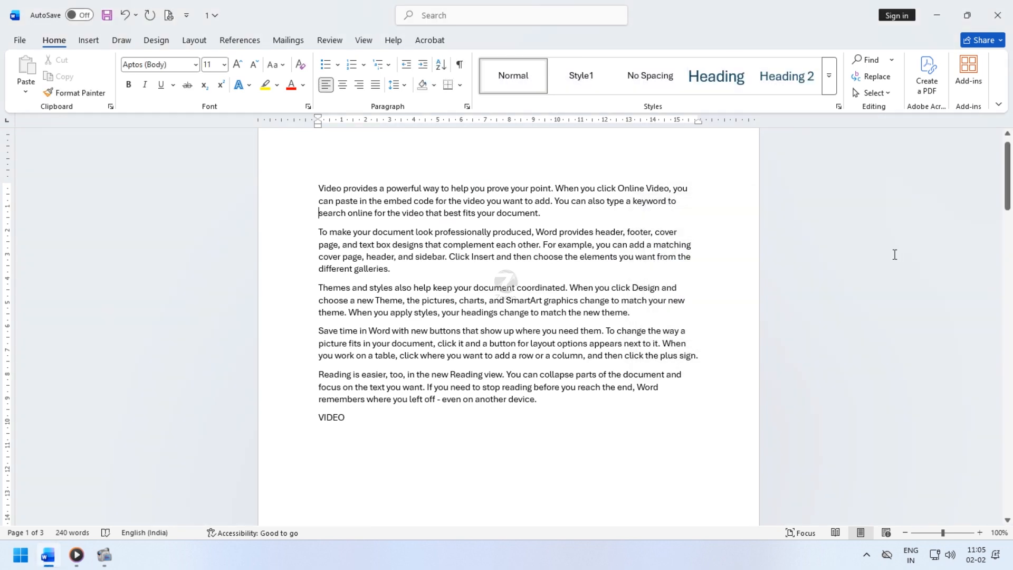
Replace all occurrences of "video" with "Image" in the document, with Match case disabled.
key(ctrl+h)
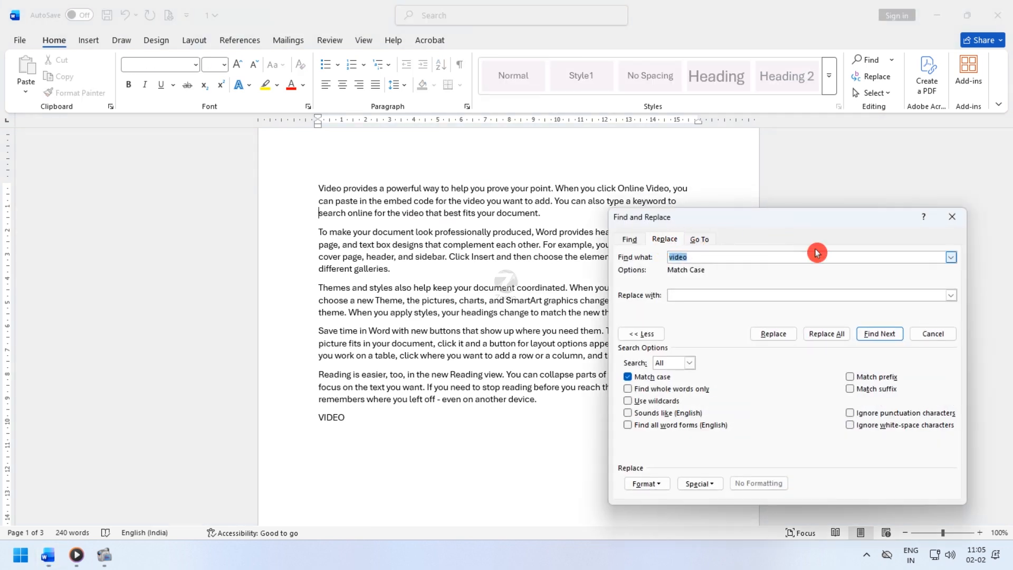
drag(740, 219, 762, 158)
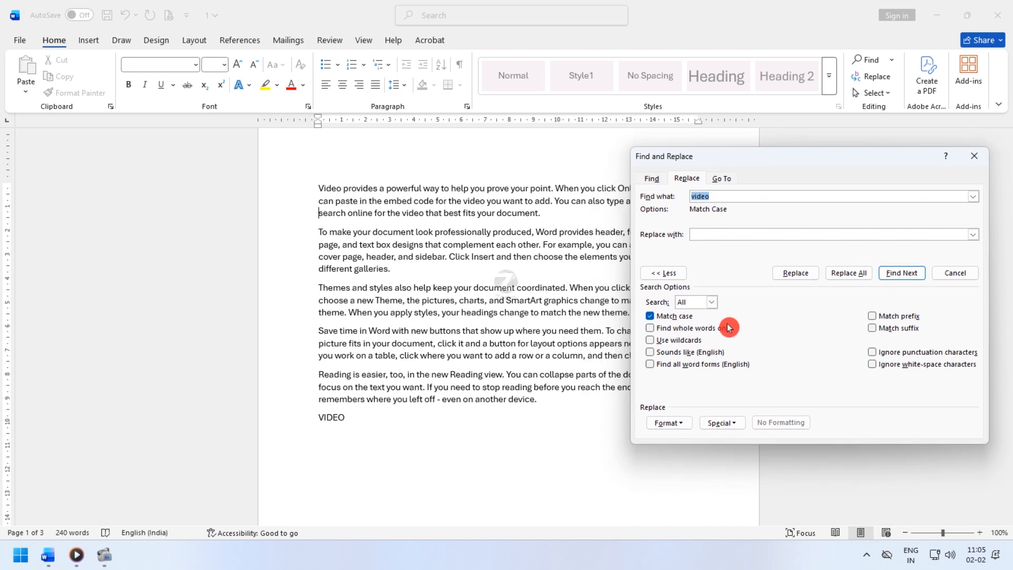
click(658, 319)
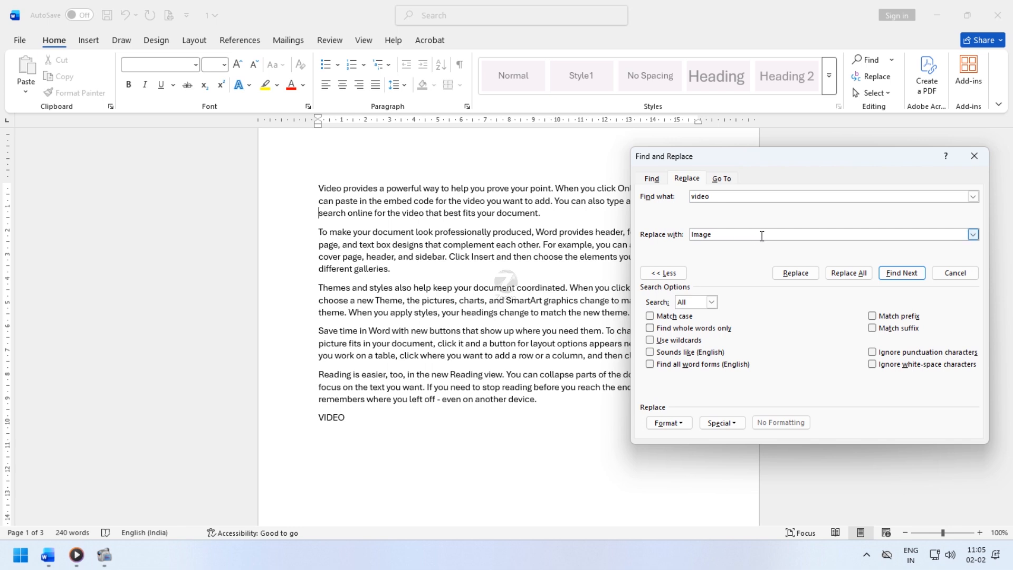
click(846, 278)
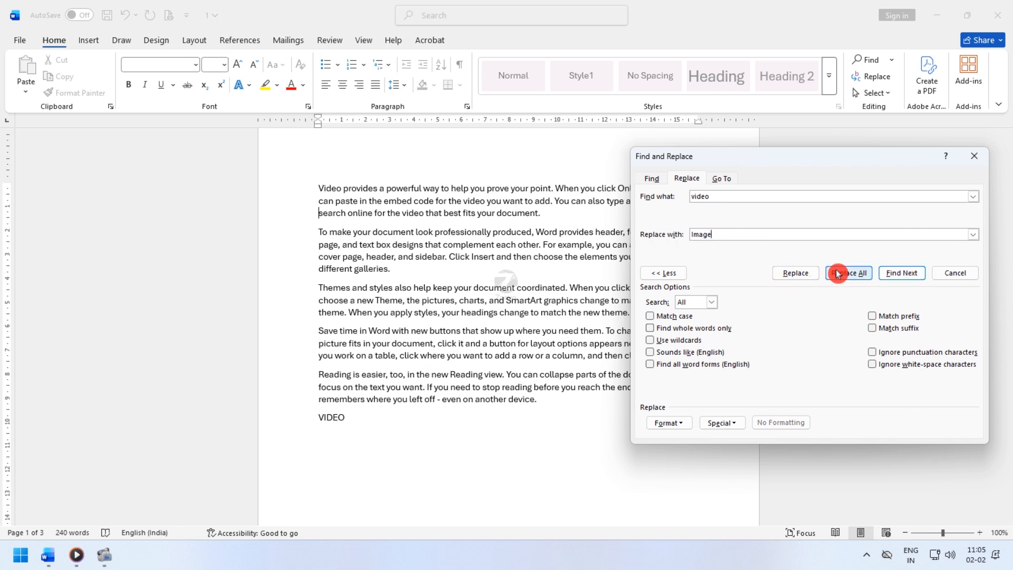
click(852, 280)
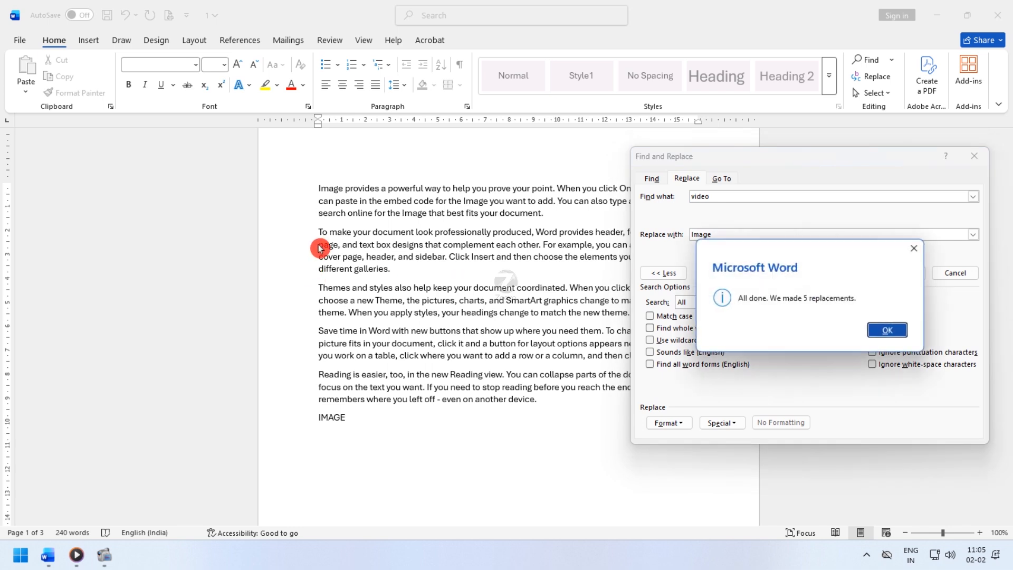
click(898, 339)
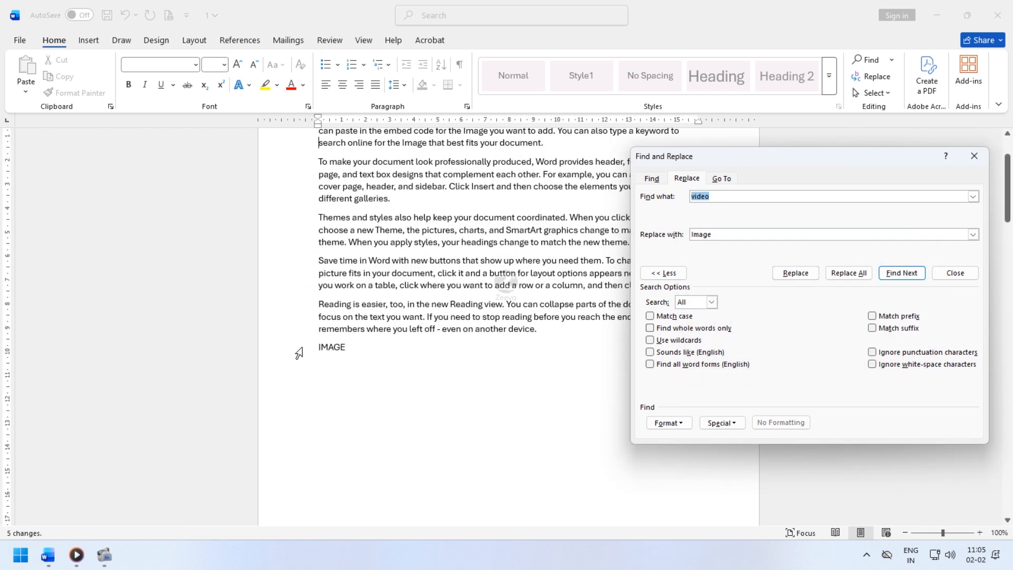
Close the Find and Replace dialog and undo the replacement of "video" with "Image".
scroll(341, 199, up, 2)
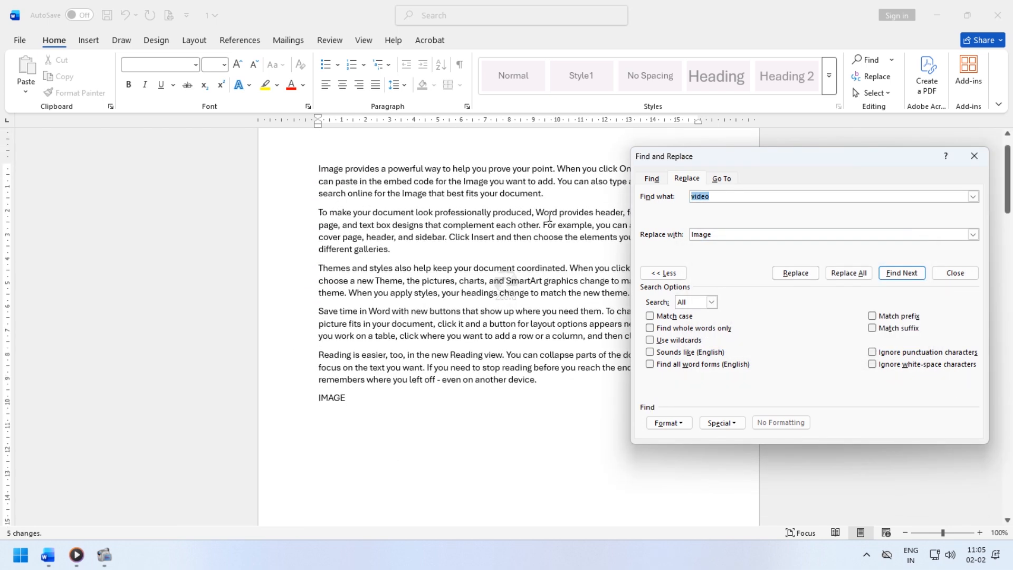
click(958, 272)
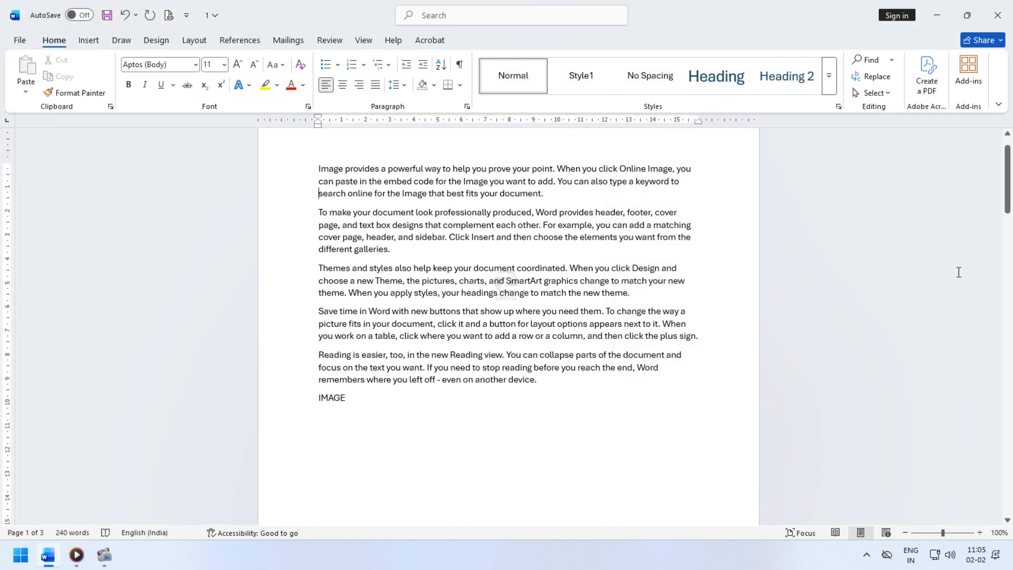
key(ctrl+z)
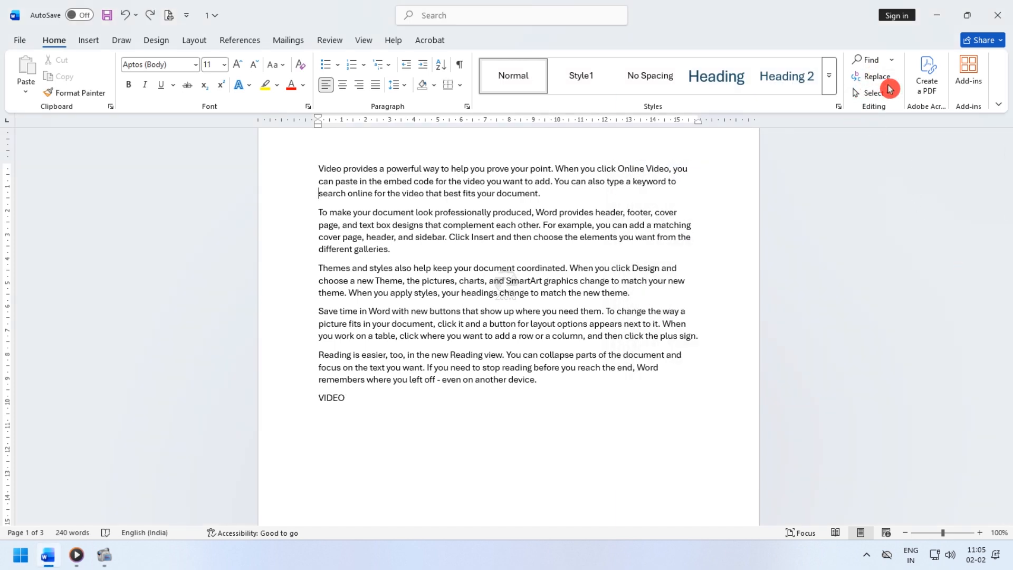
Replace all occurrences of "VIDEO" with "Image" with Match case enabled, and close the dialog.
click(888, 80)
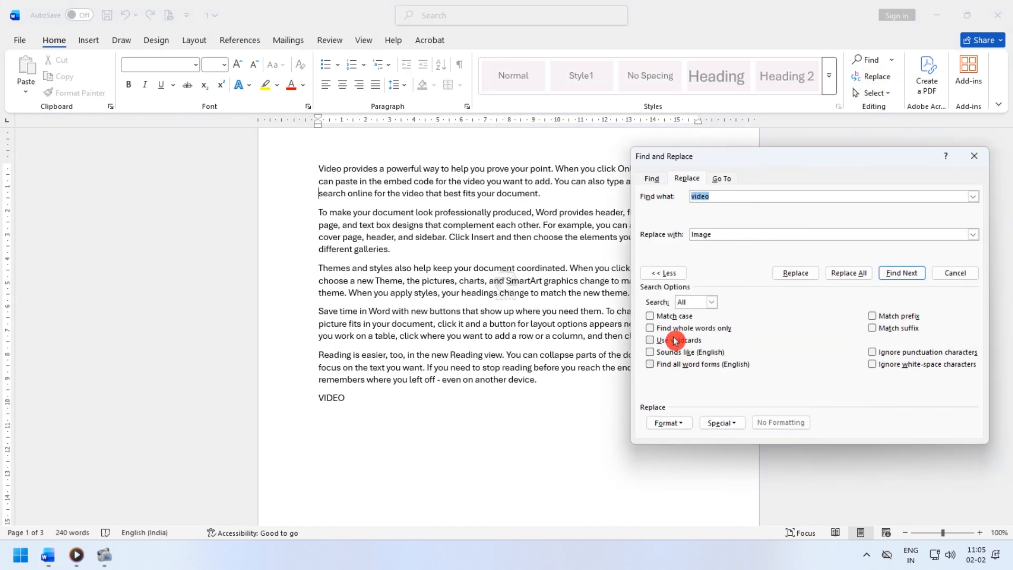
click(675, 318)
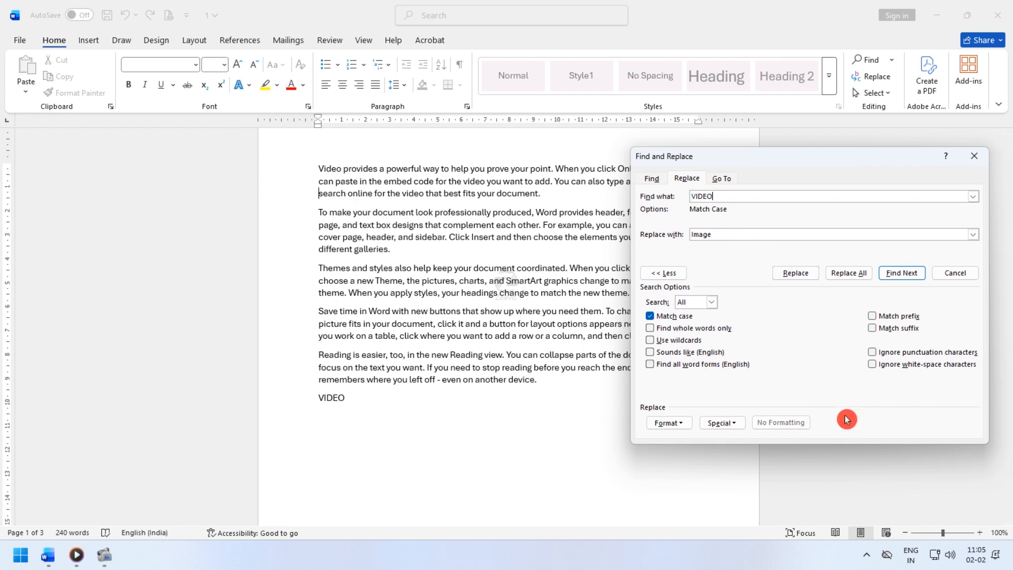
click(849, 273)
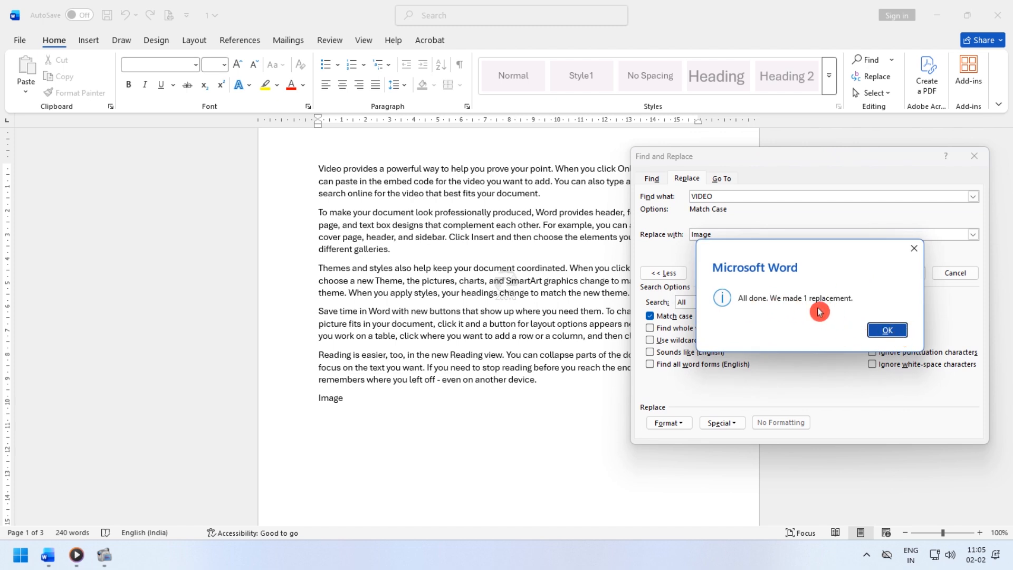
drag(825, 249, 850, 231)
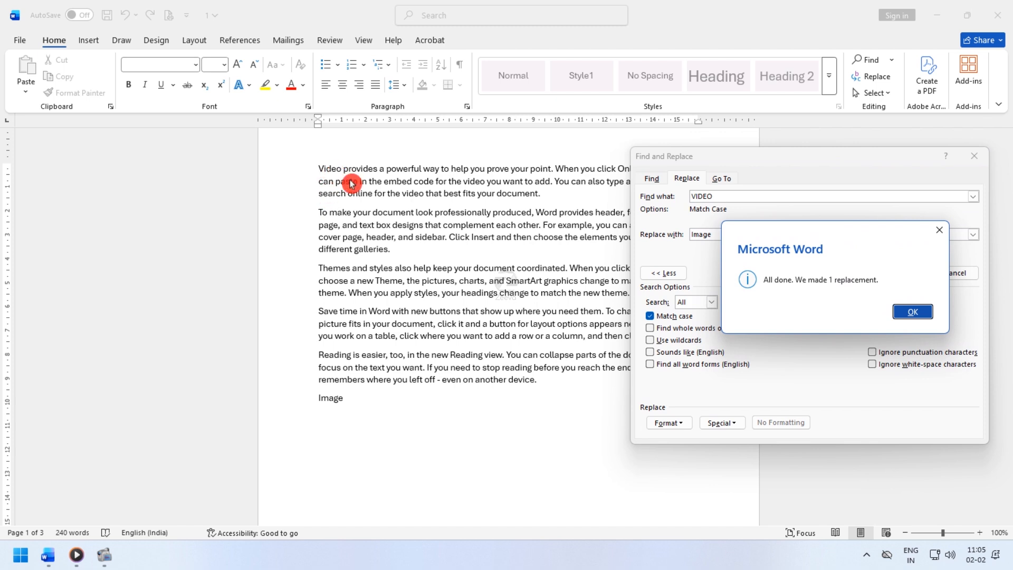
click(920, 314)
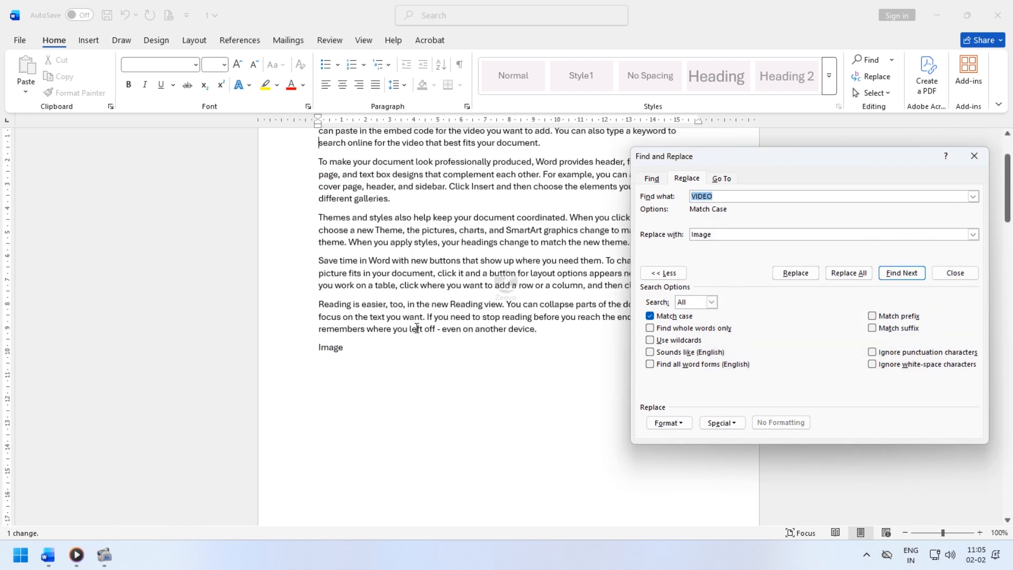
click(974, 156)
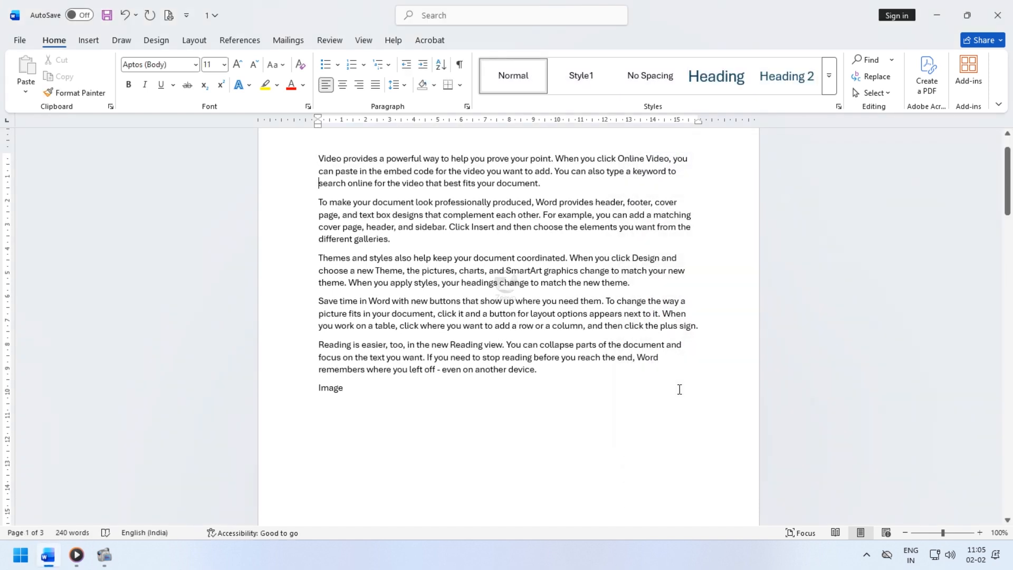
Reopen the Replace dialog and set a green font color as formatting for the replacement text "Image".
click(871, 76)
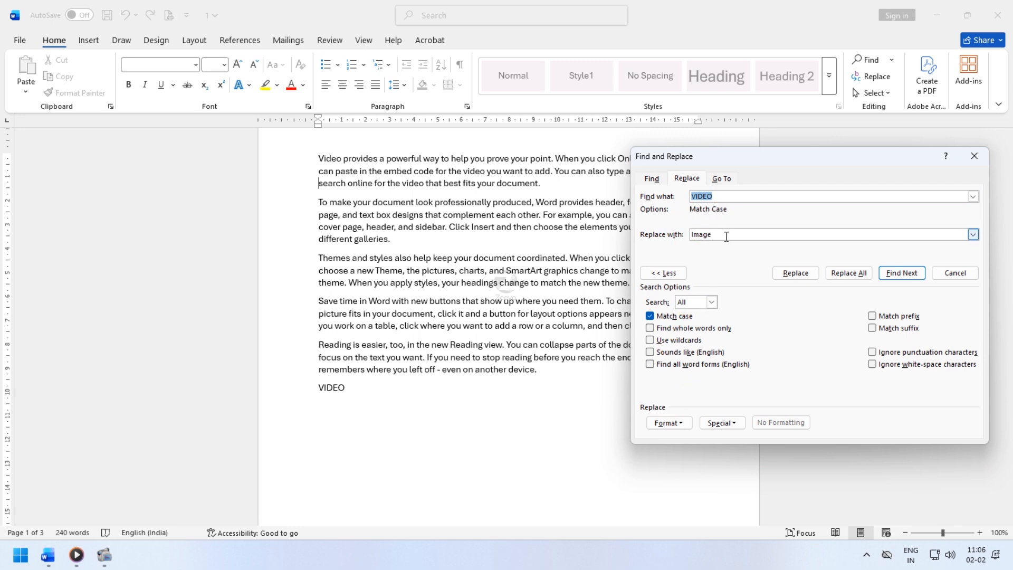
click(718, 267)
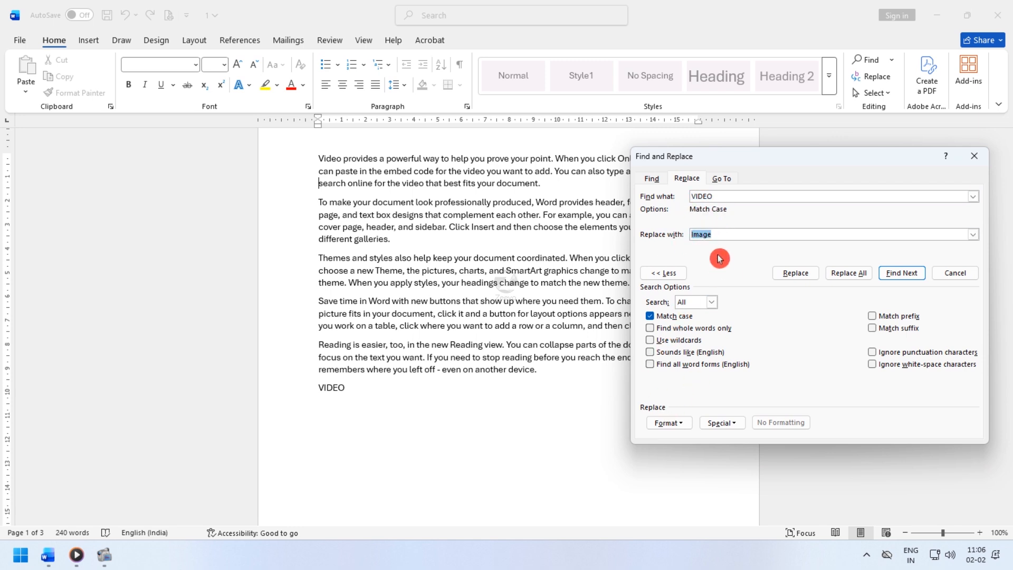
click(673, 423)
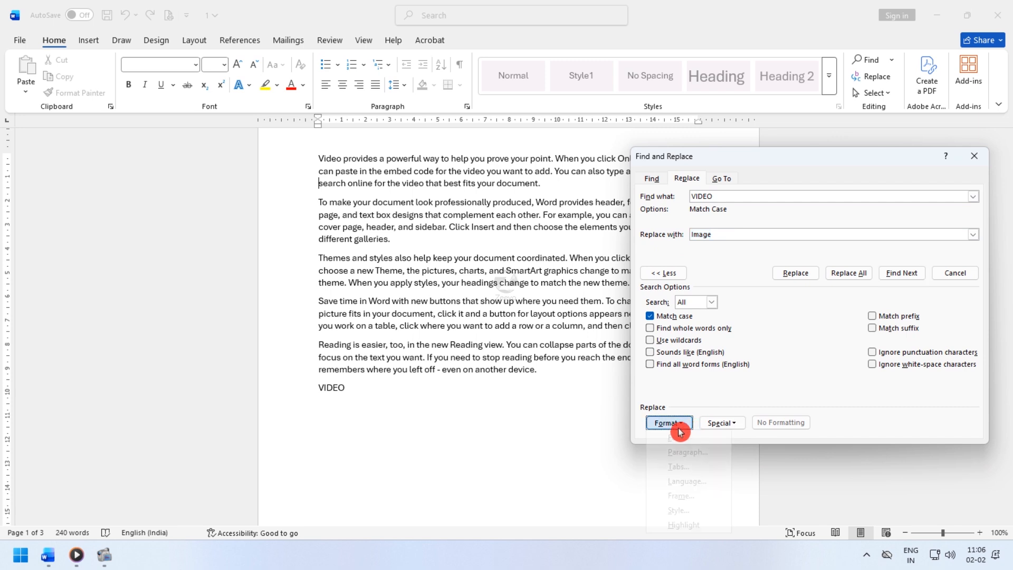
click(680, 437)
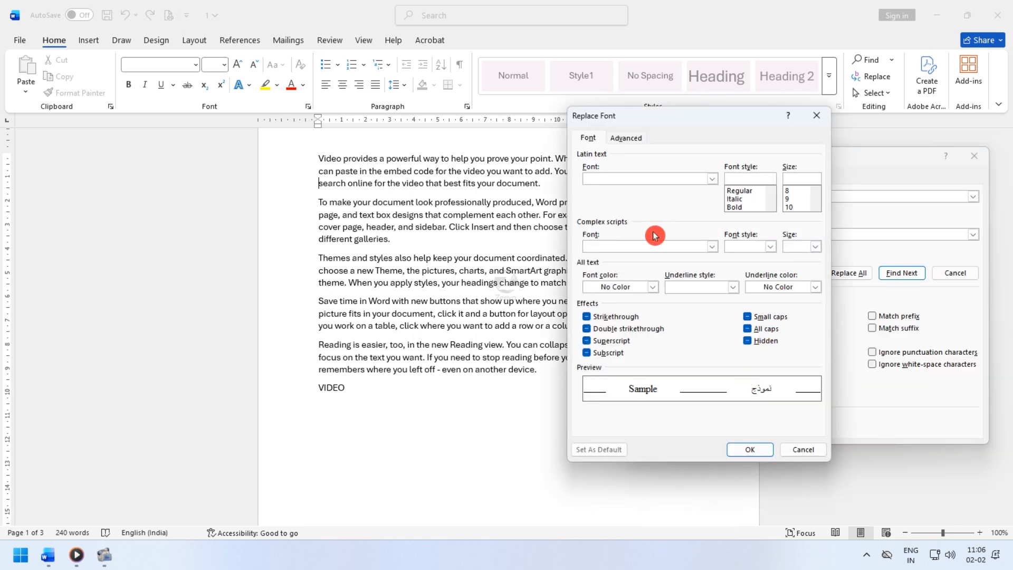
click(653, 286)
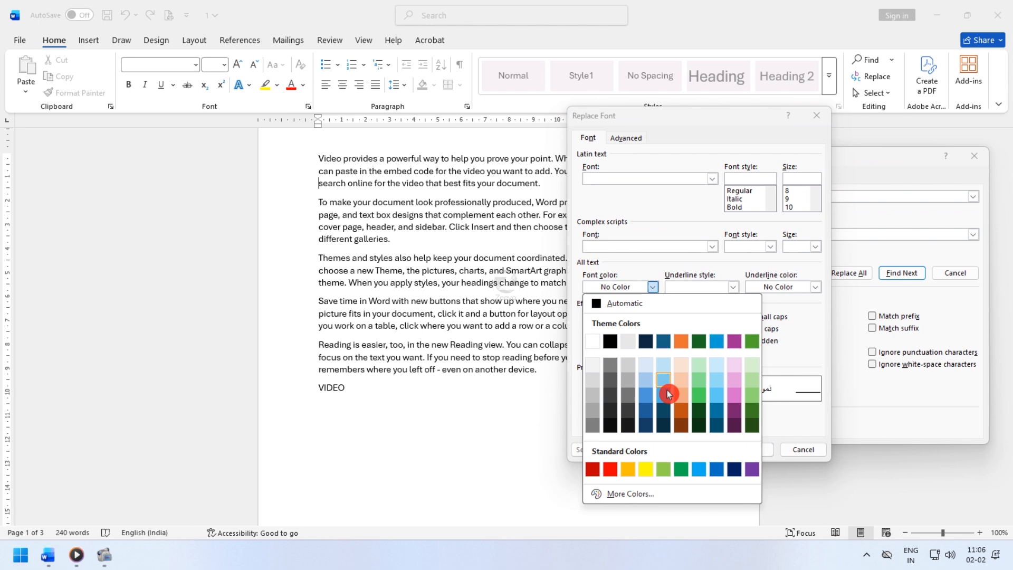
click(681, 470)
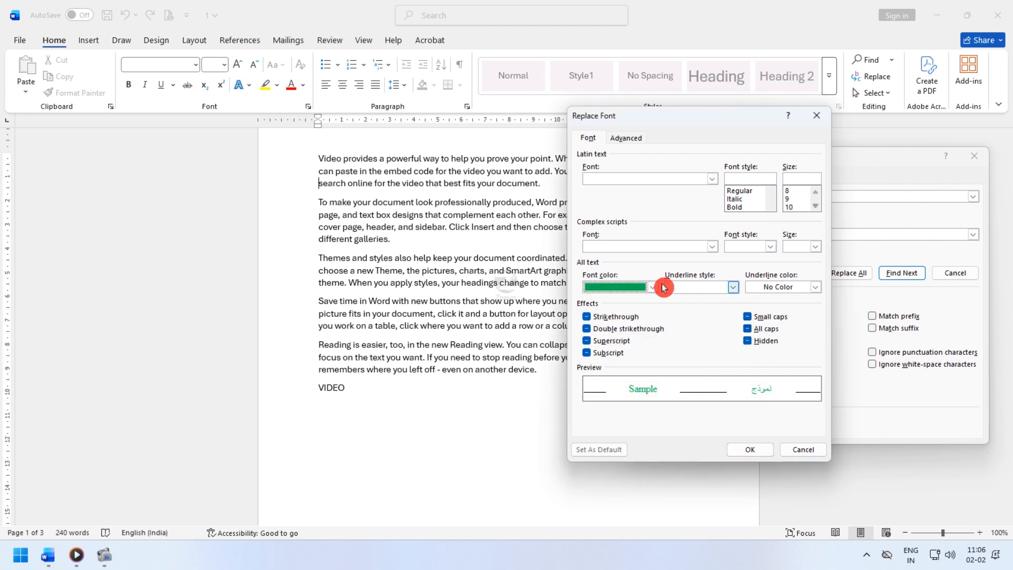
Set the replacement text's font size to 18 and accept the font formatting.
click(816, 206)
click(816, 207)
click(797, 207)
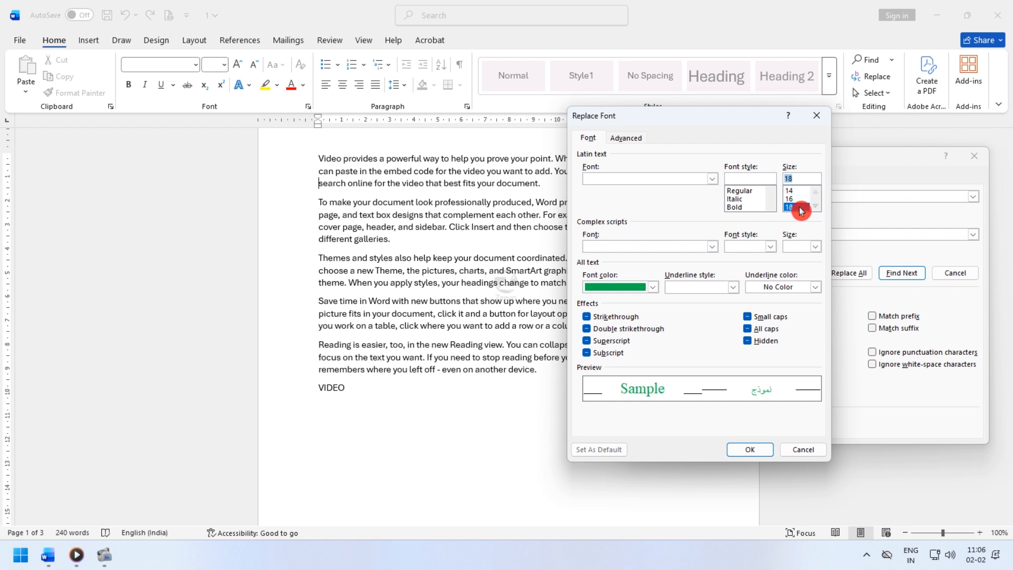
click(654, 289)
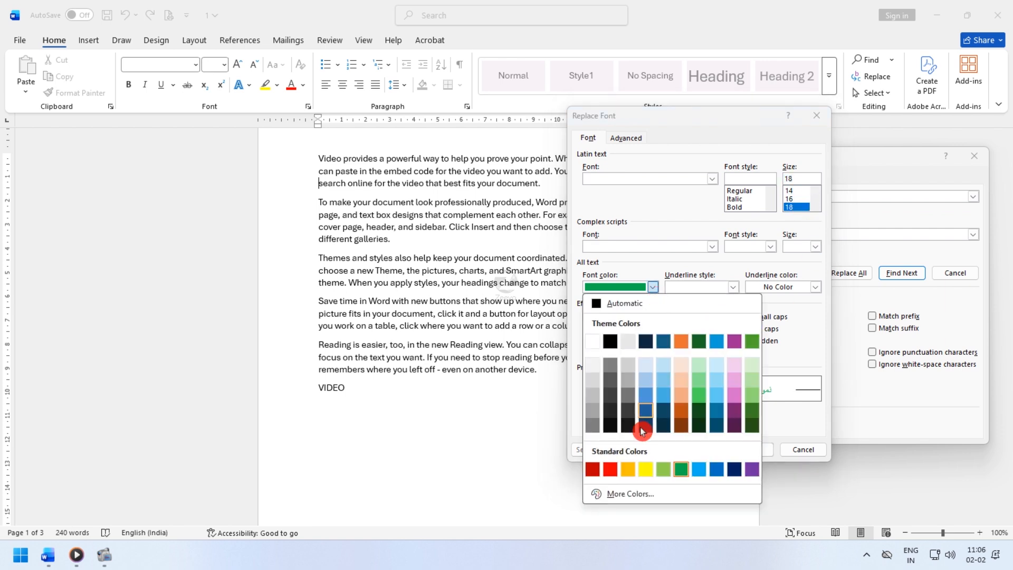
click(702, 270)
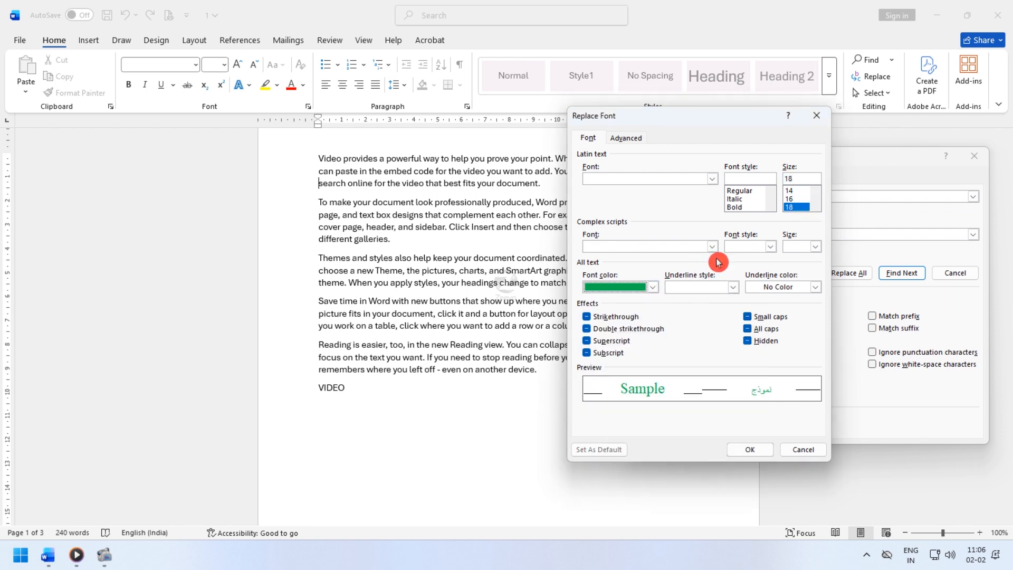
click(750, 450)
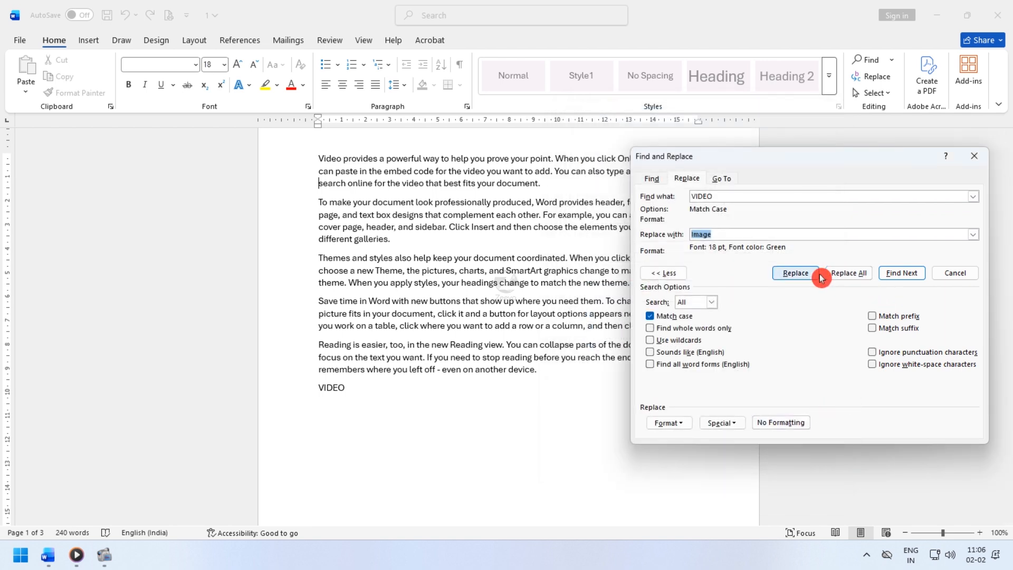
Replace all case-matching "VIDEO" occurrences with the formatted "Image" text and close the dialog.
click(848, 274)
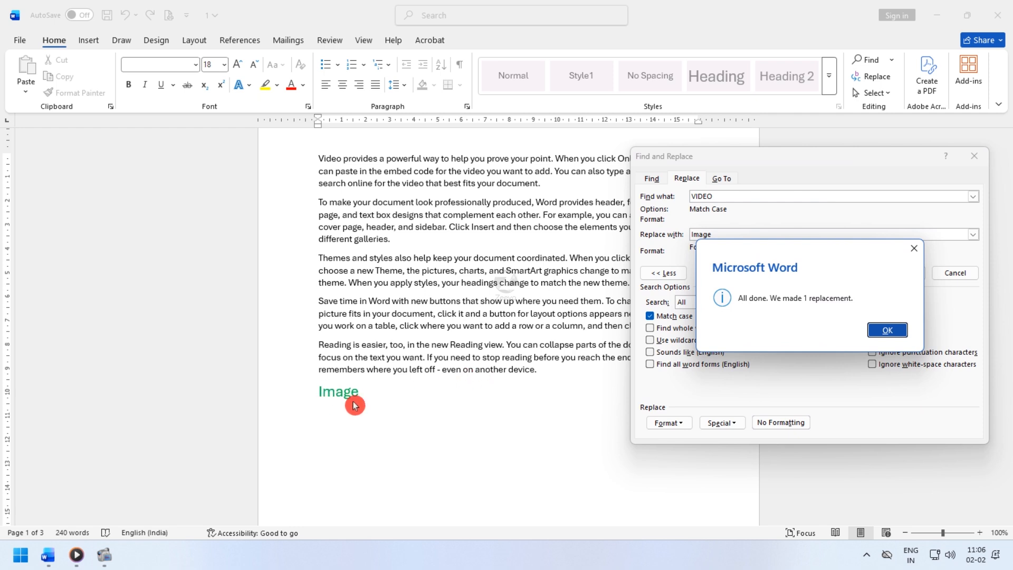
click(896, 331)
click(975, 156)
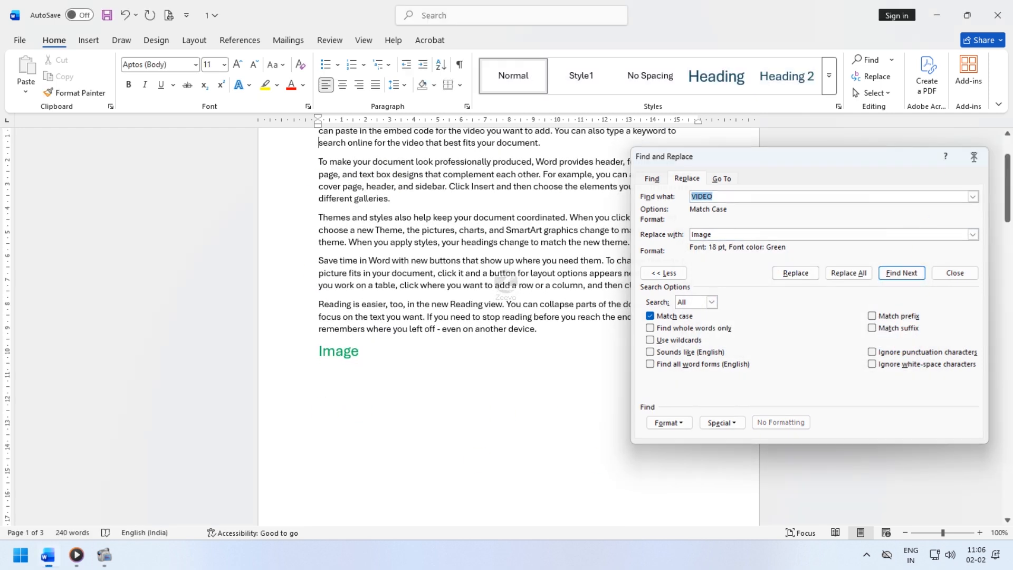
Select all the document's content, review the other selection options, and clear the selection.
click(894, 95)
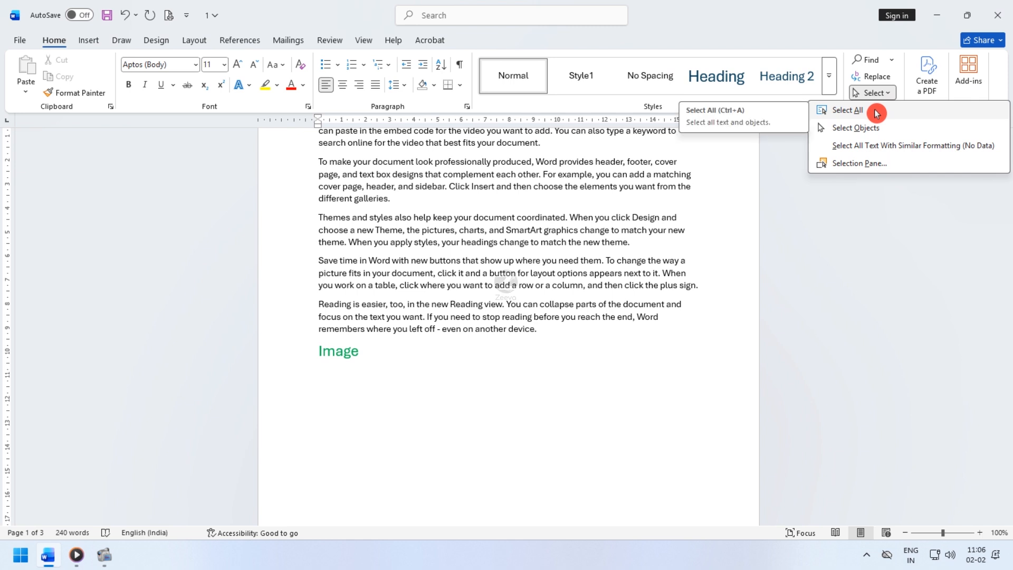
click(862, 112)
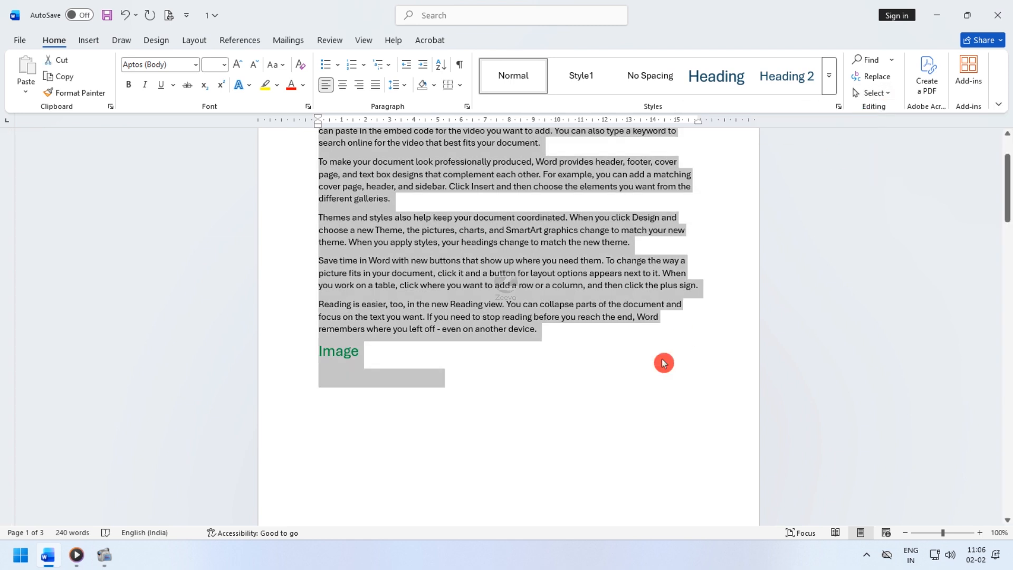
click(891, 95)
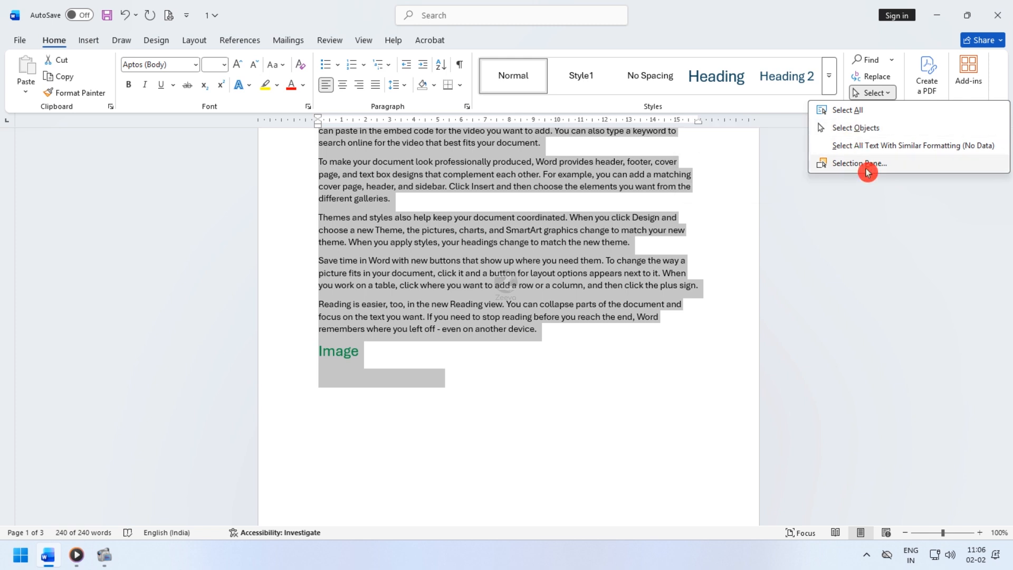
scroll(618, 417, up, 4)
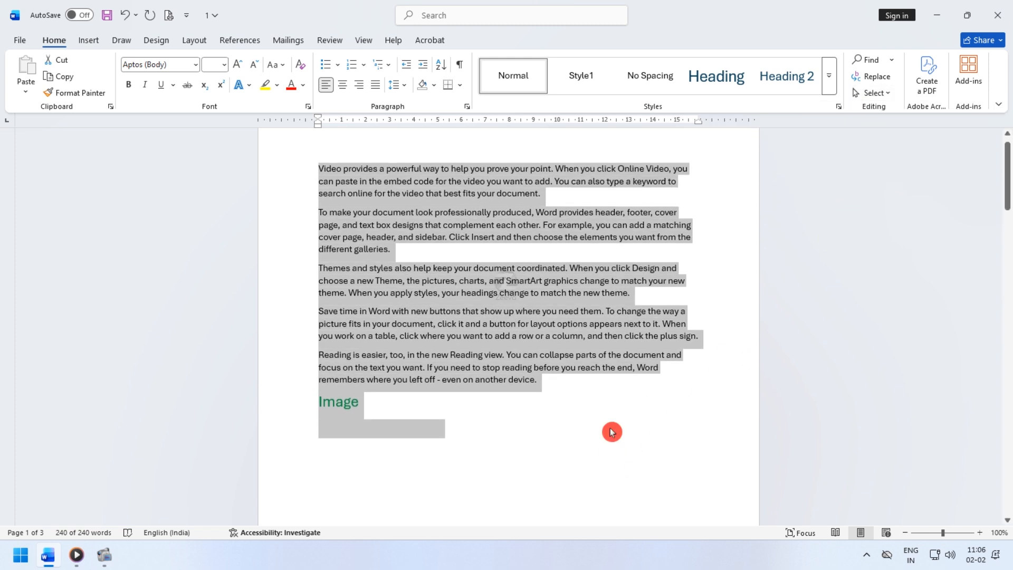
click(624, 458)
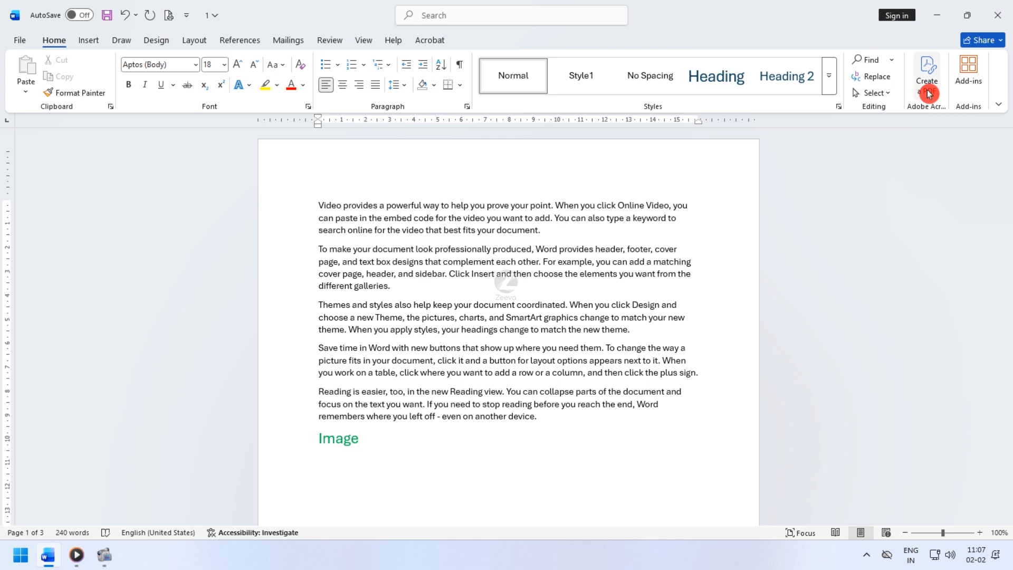
View the Save As page with its save locations and return to the document.
click(23, 41)
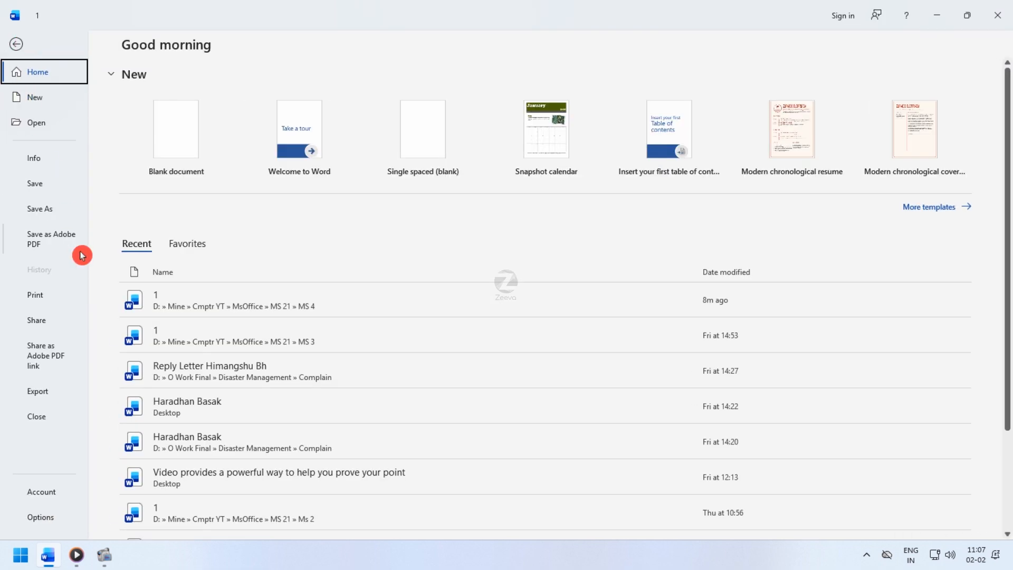
click(41, 208)
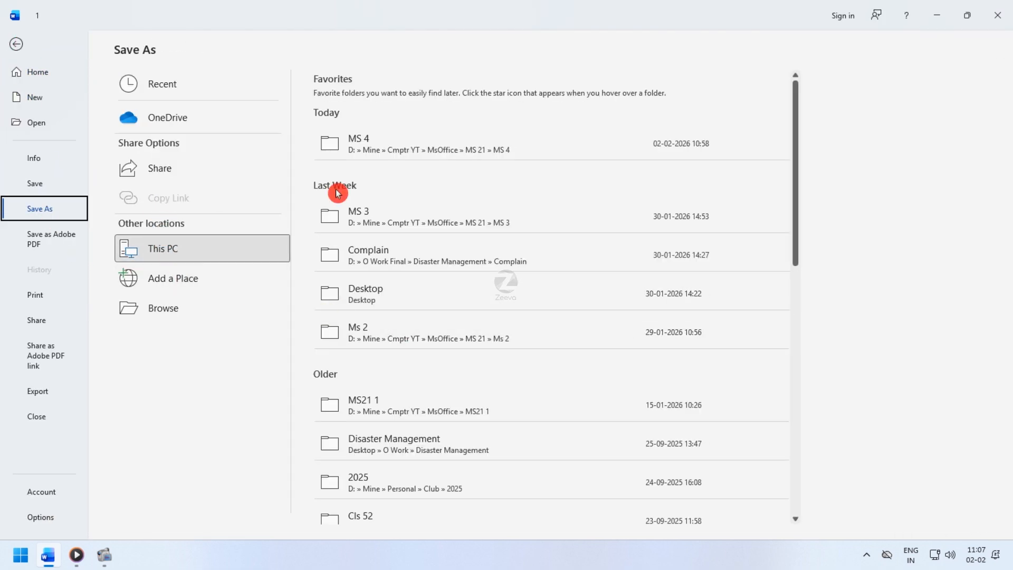
click(38, 76)
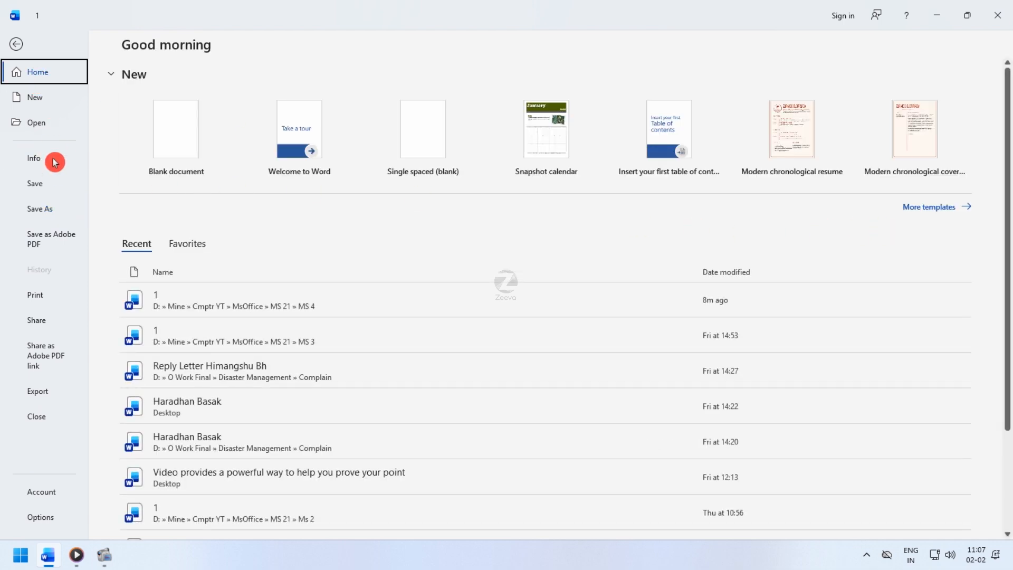
click(17, 44)
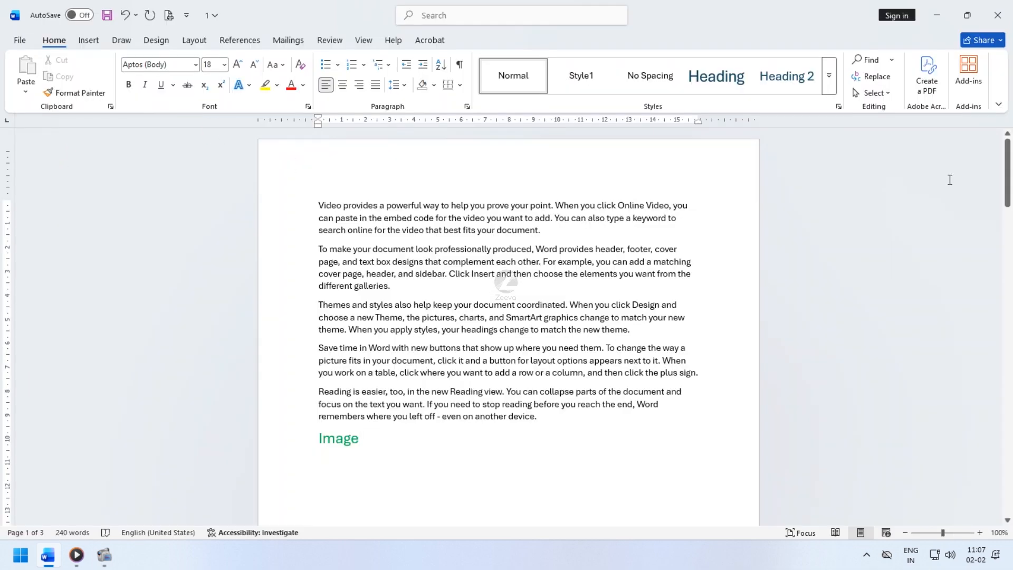
Save the document and convert it to PDF with Adobe Acrobat, then switch back to Word.
click(924, 89)
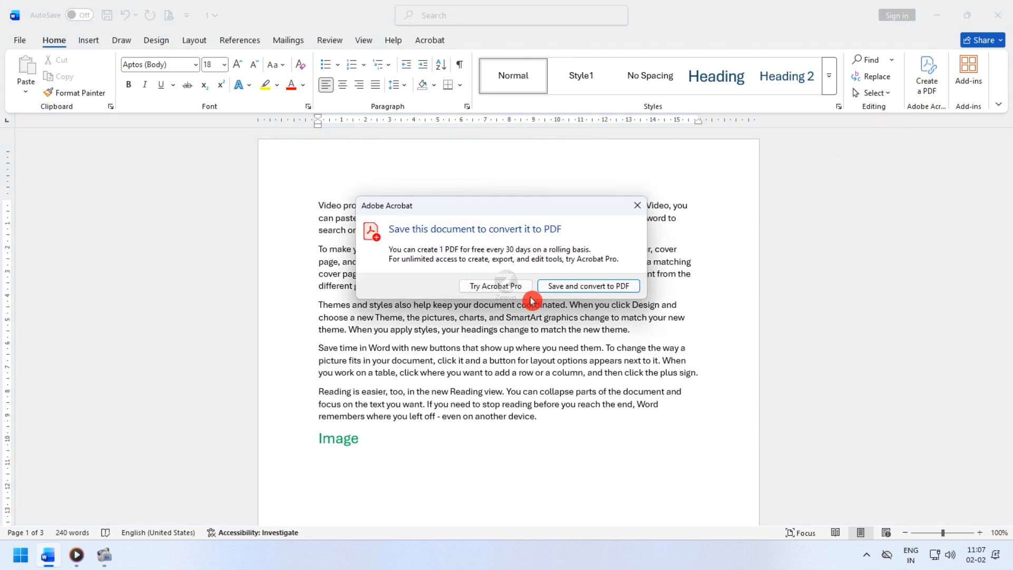
click(569, 286)
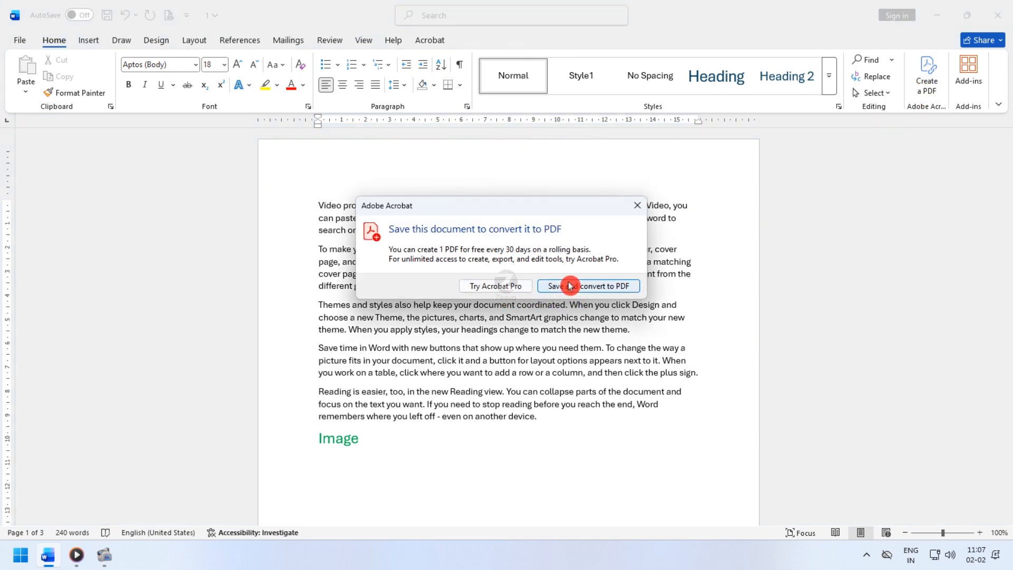
drag(520, 213, 708, 210)
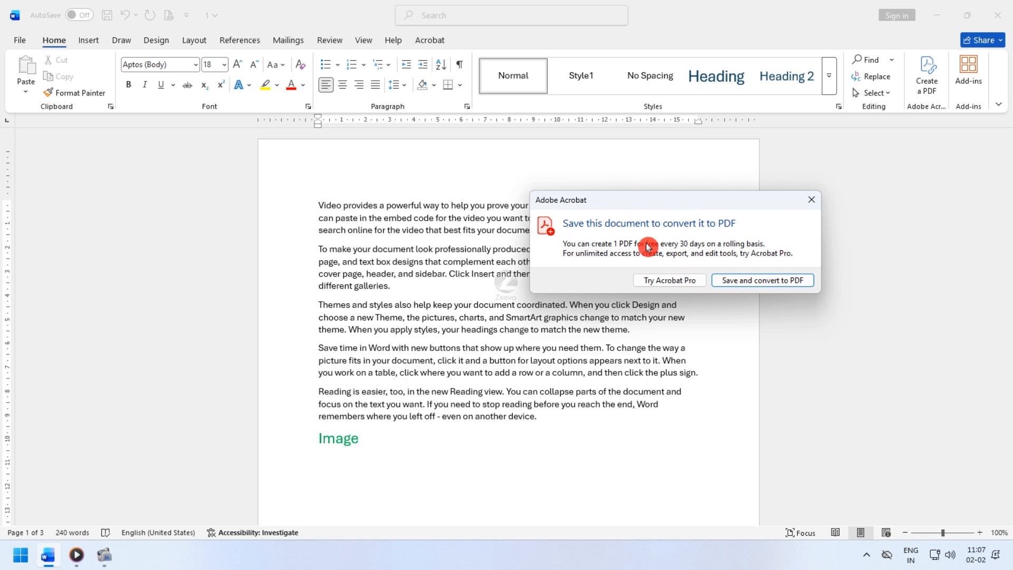
click(760, 281)
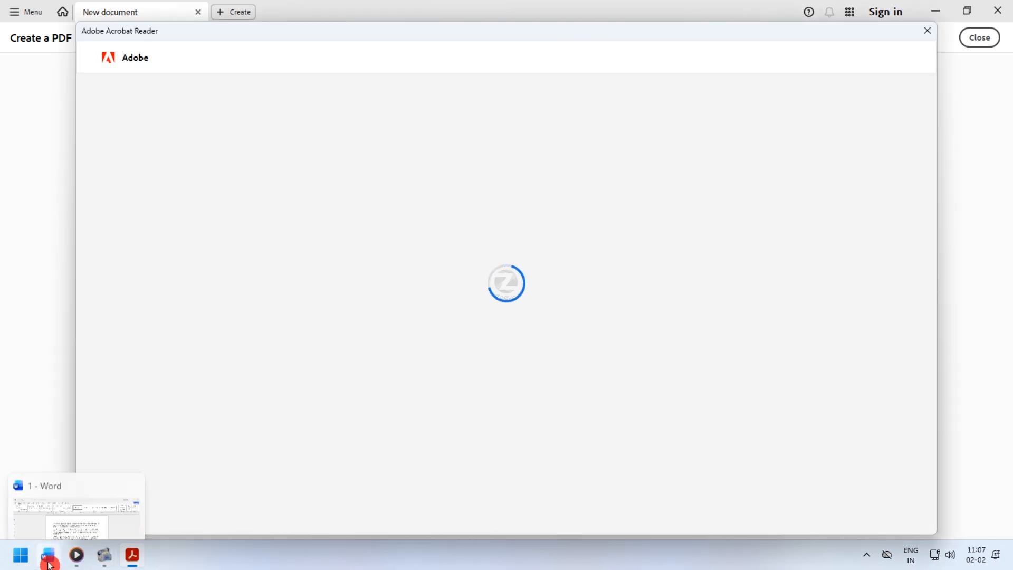
click(48, 561)
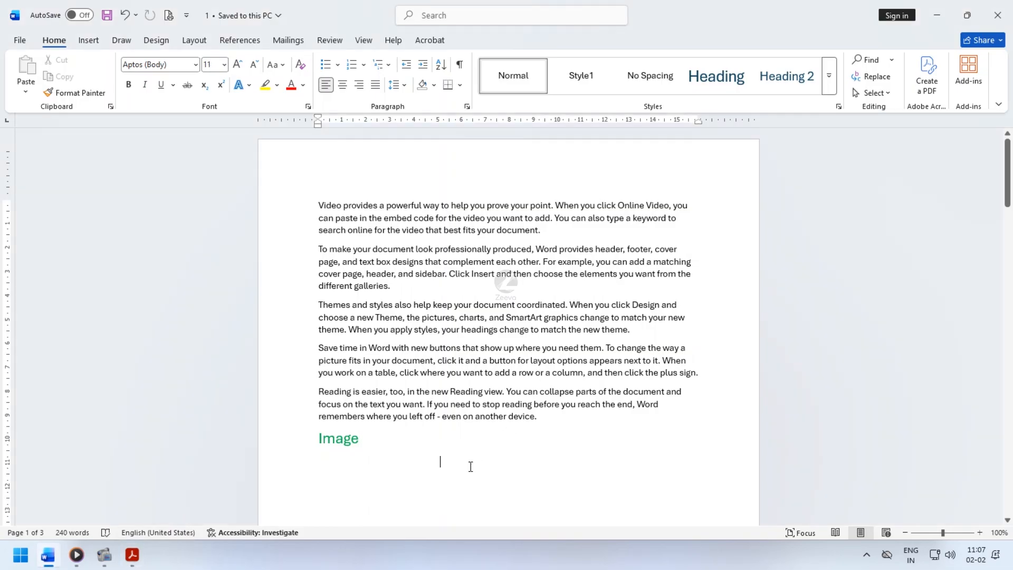
Browse the popular Word add-ins and add ChatGPT for MS Word.
click(970, 78)
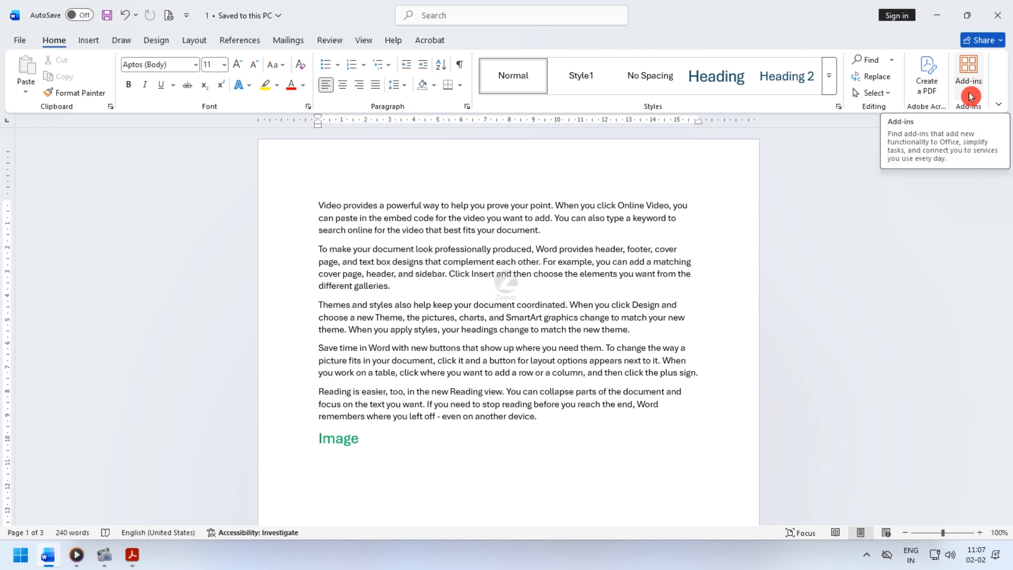
click(970, 84)
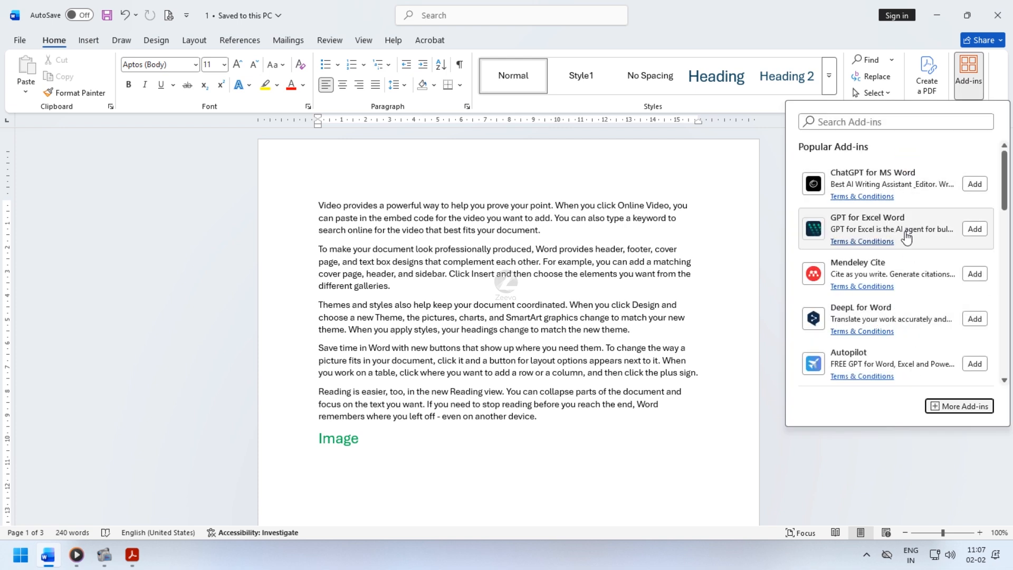
scroll(908, 237, down, 2)
scroll(907, 237, up, 3)
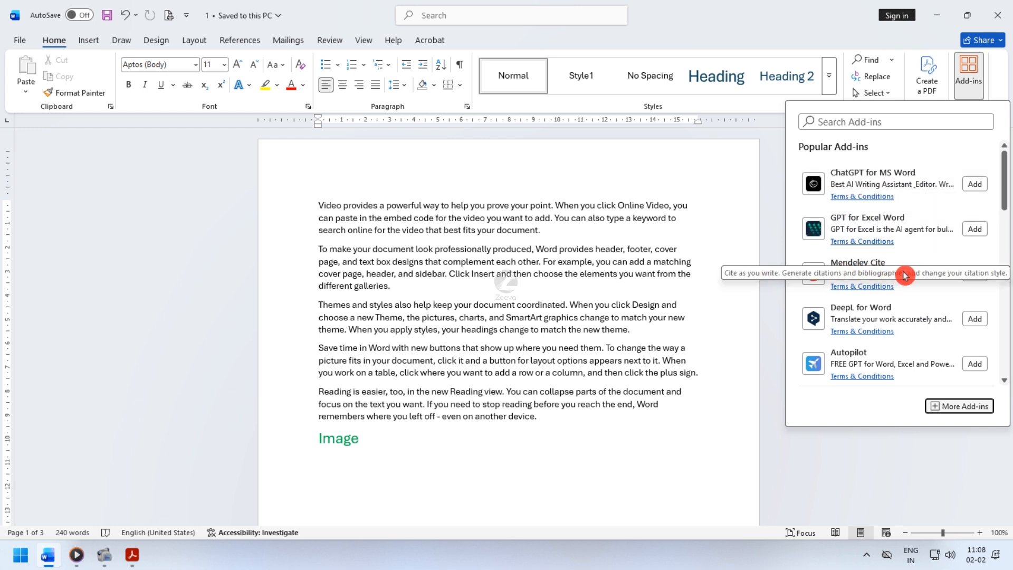
scroll(944, 217, down, 1)
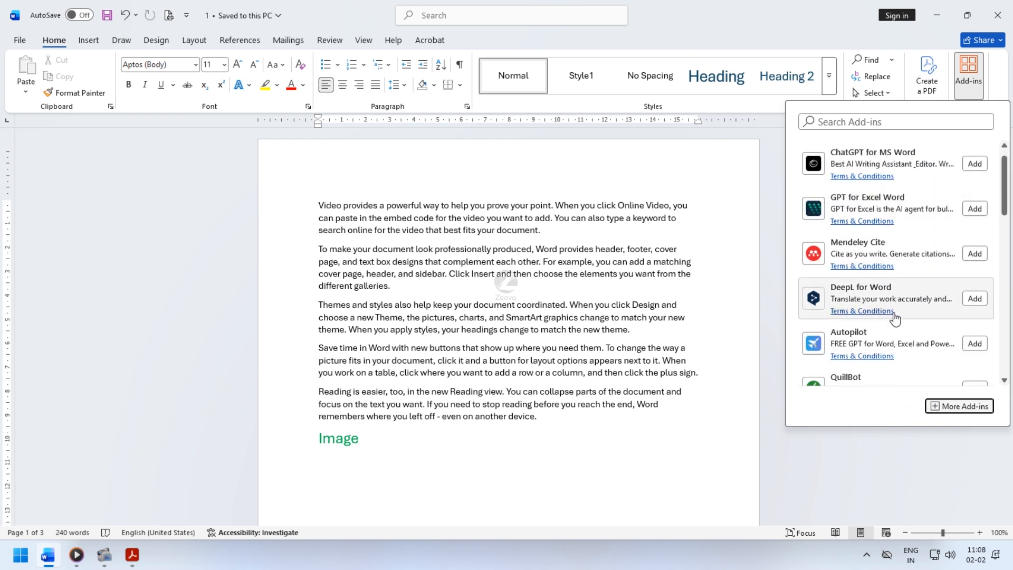
scroll(894, 318, down, 10)
scroll(894, 317, down, 5)
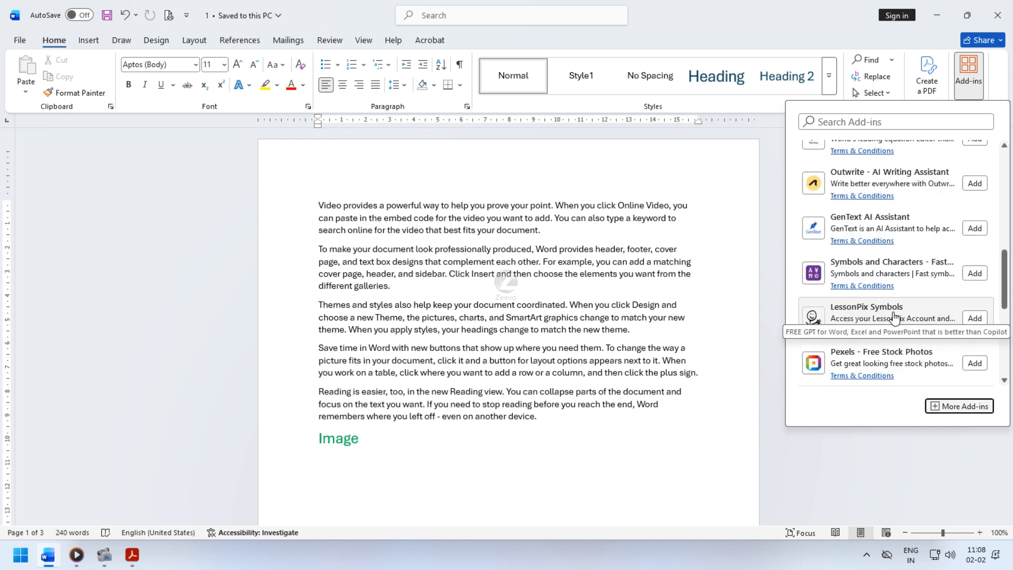
scroll(895, 317, up, 5)
scroll(895, 317, up, 10)
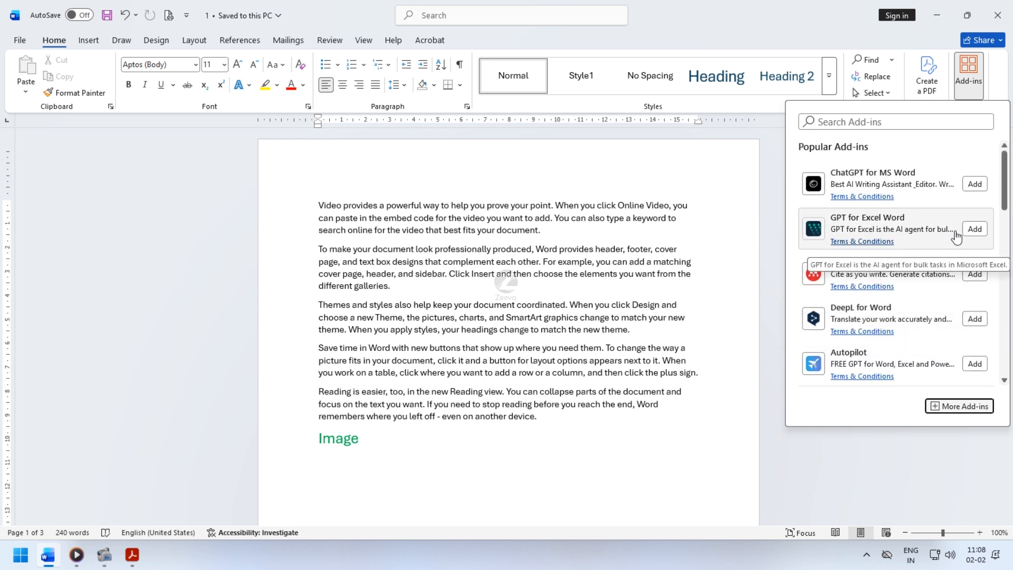
click(975, 184)
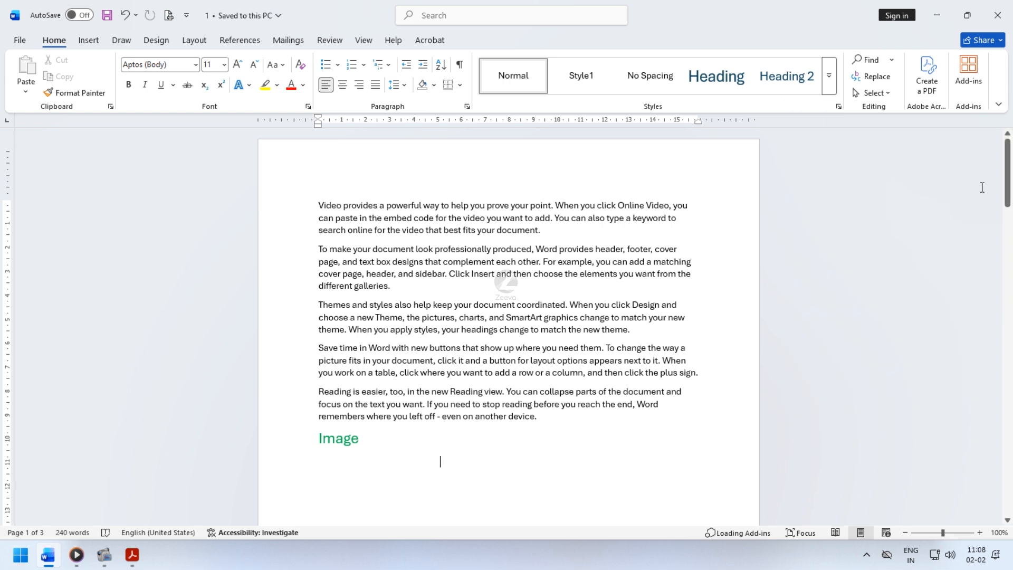
click(969, 80)
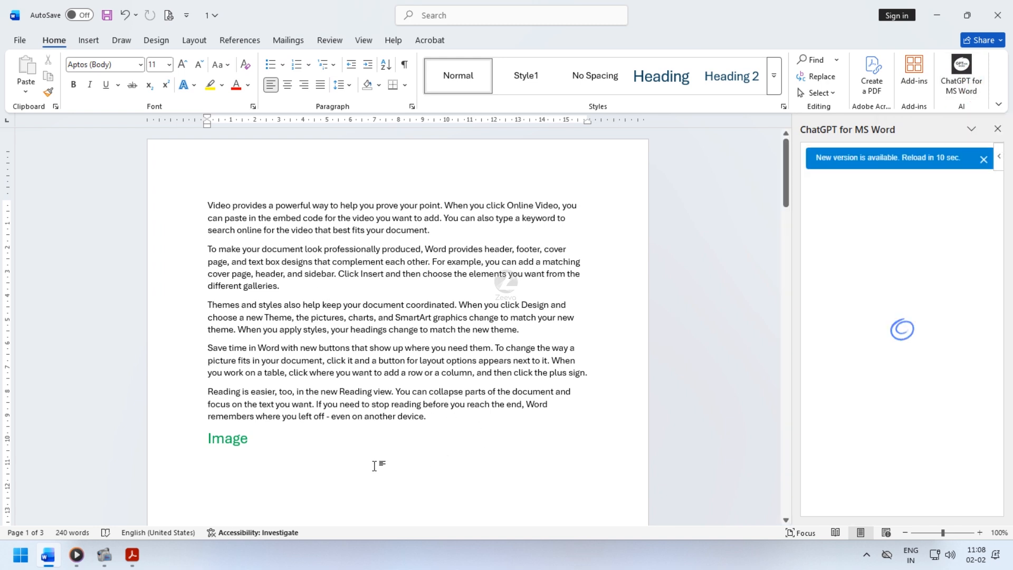
Replace the document's existing text with three sample paragraphs and select them.
click(296, 455)
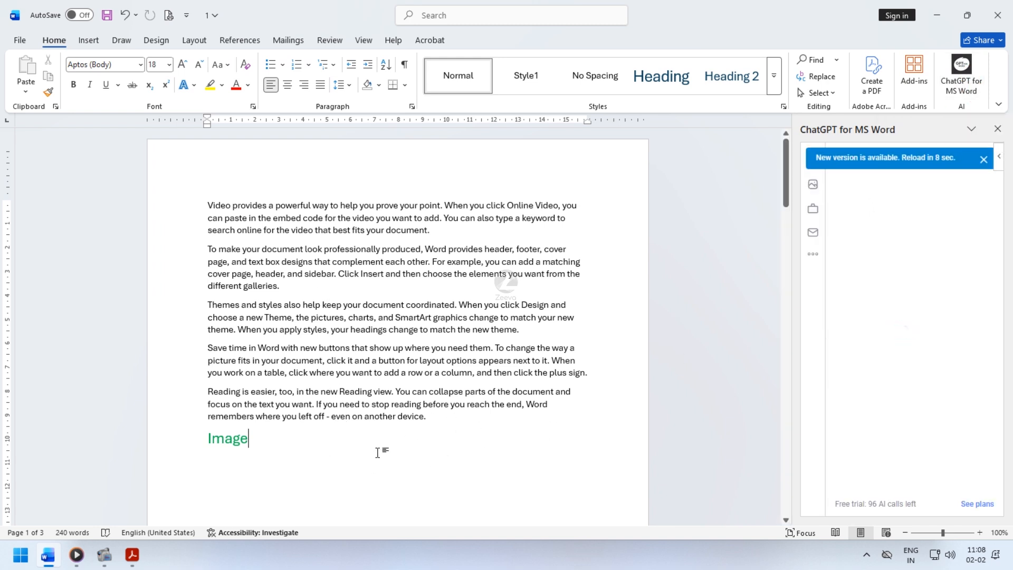
drag(377, 453, 99, 199)
key(Delete)
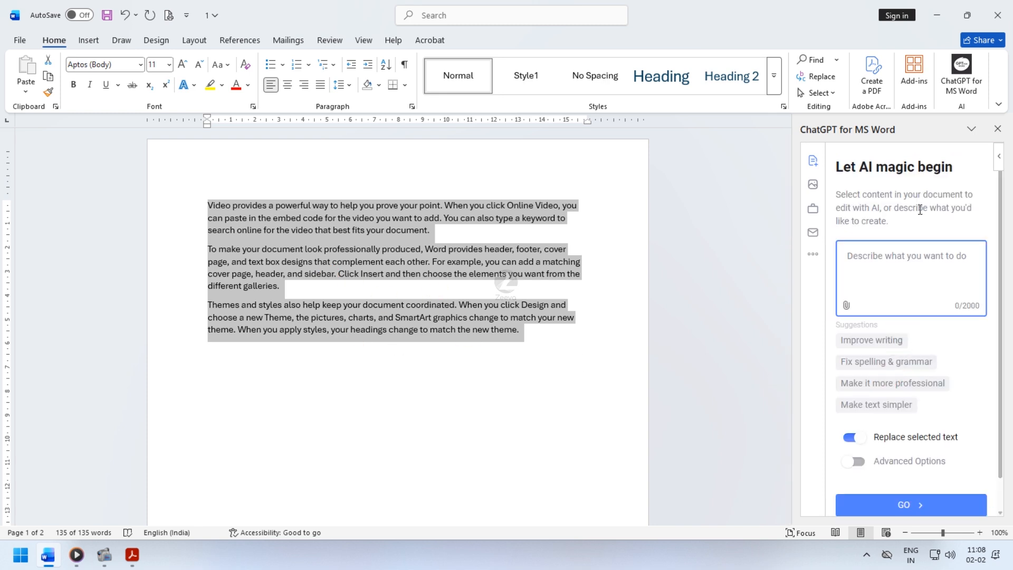
Close the ChatGPT for MS Word pane and reopen it with the three paragraphs still selected.
click(997, 129)
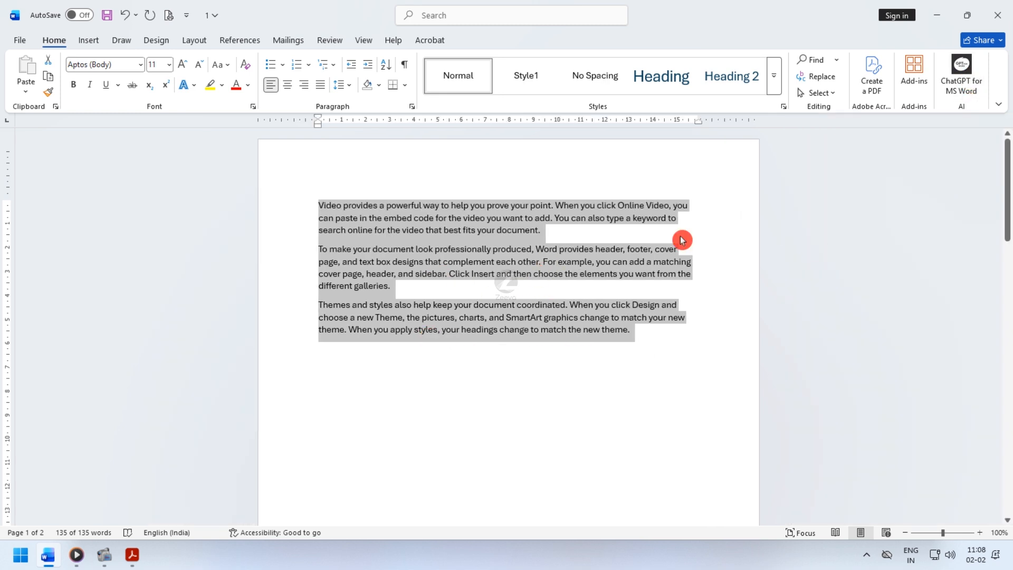
click(959, 74)
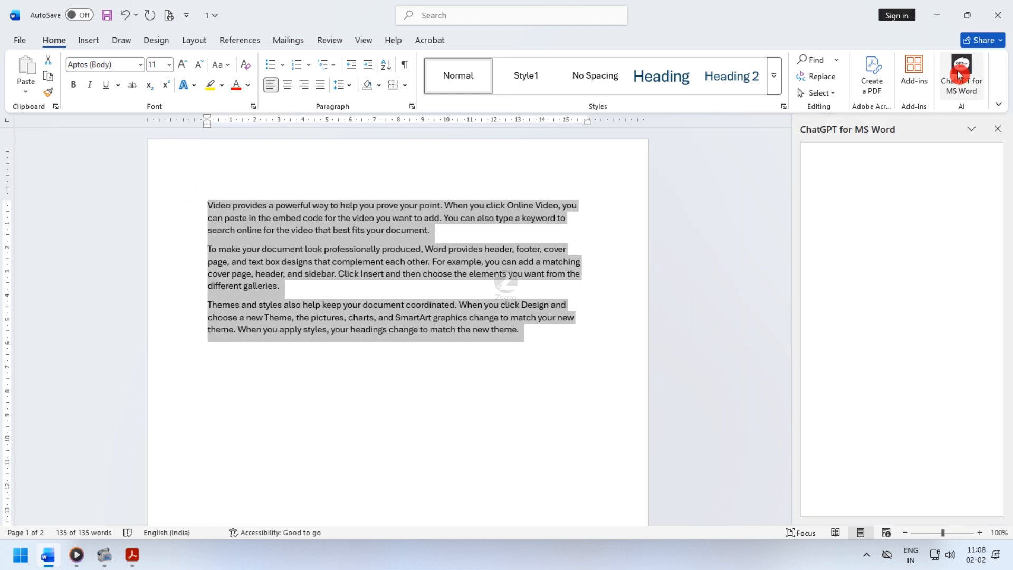
click(914, 242)
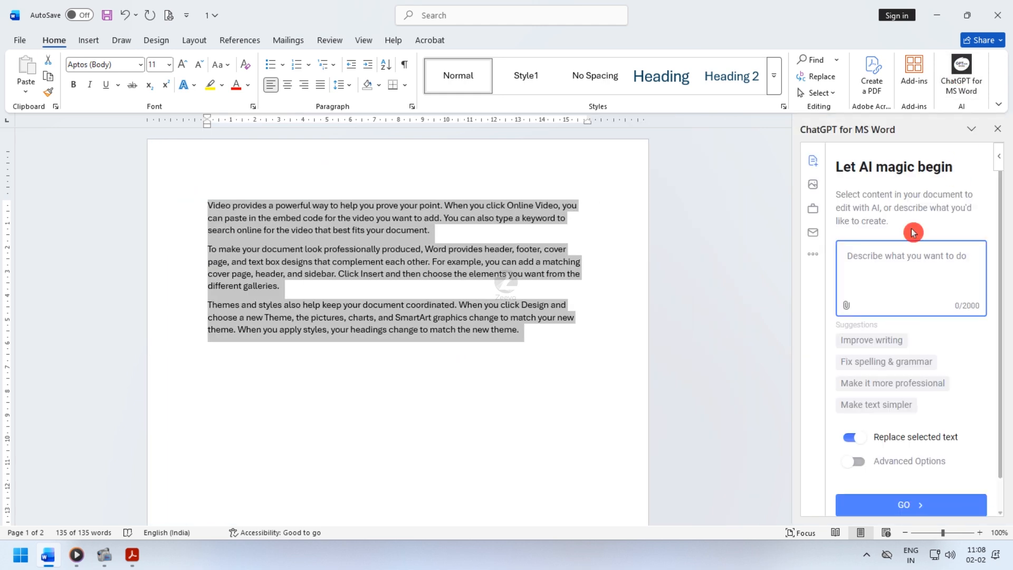
click(881, 261)
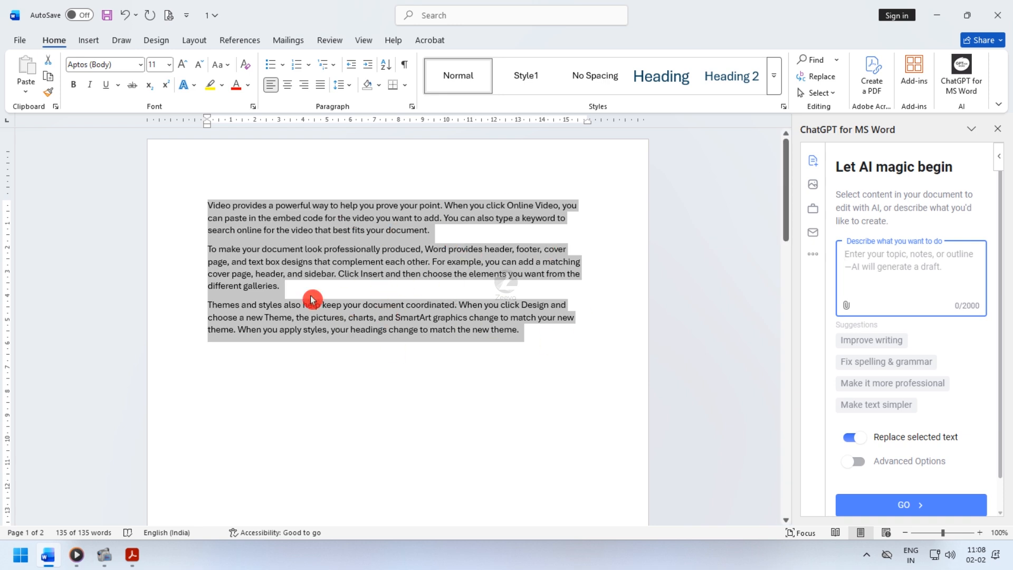
Have ChatGPT replace the selected paragraphs using the prompt "create a table on selected paragraph and format it", then deselect the table.
click(864, 267)
text(crea)
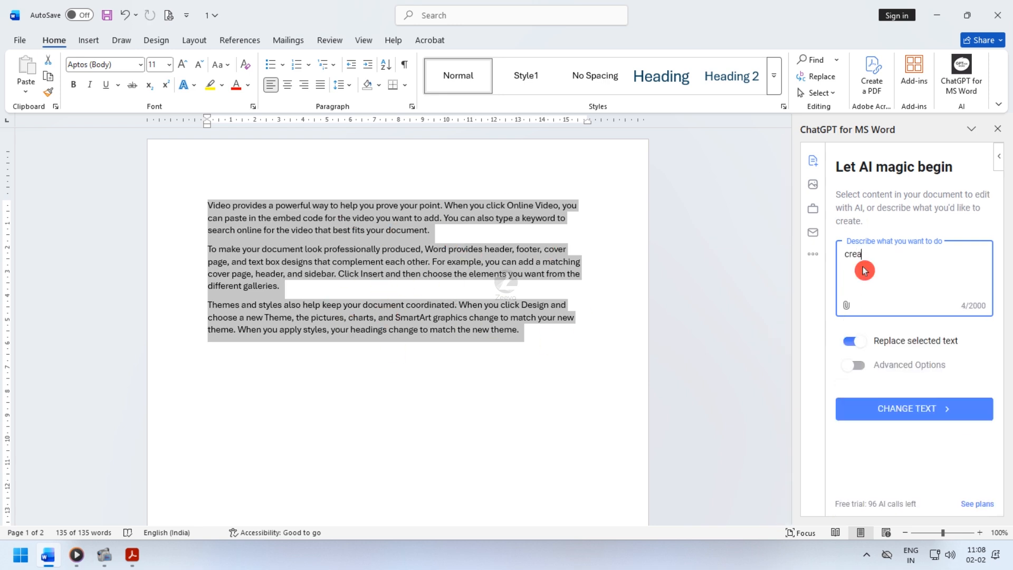
text(te a tab)
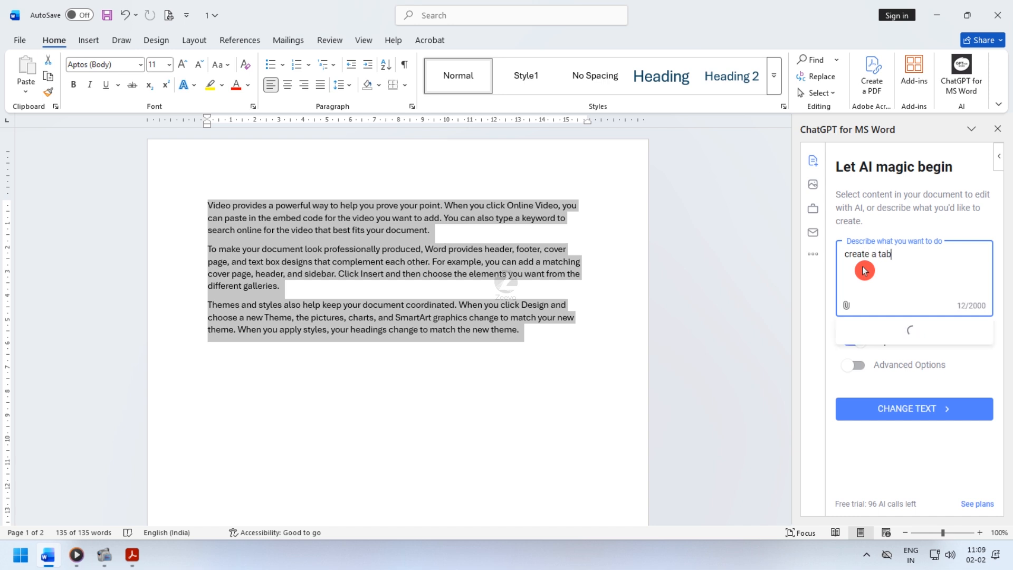
text(le on selected para)
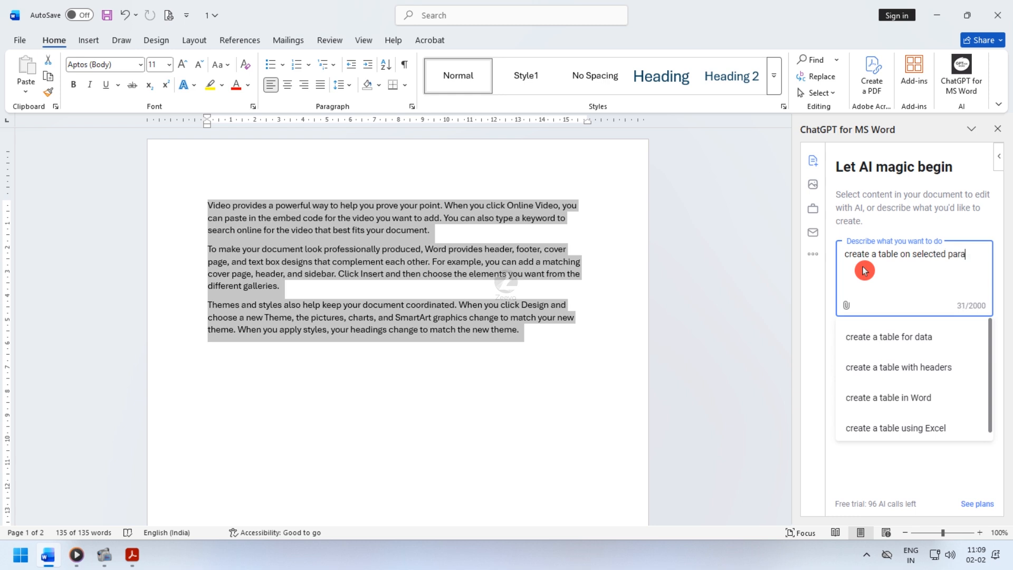
text(graph)
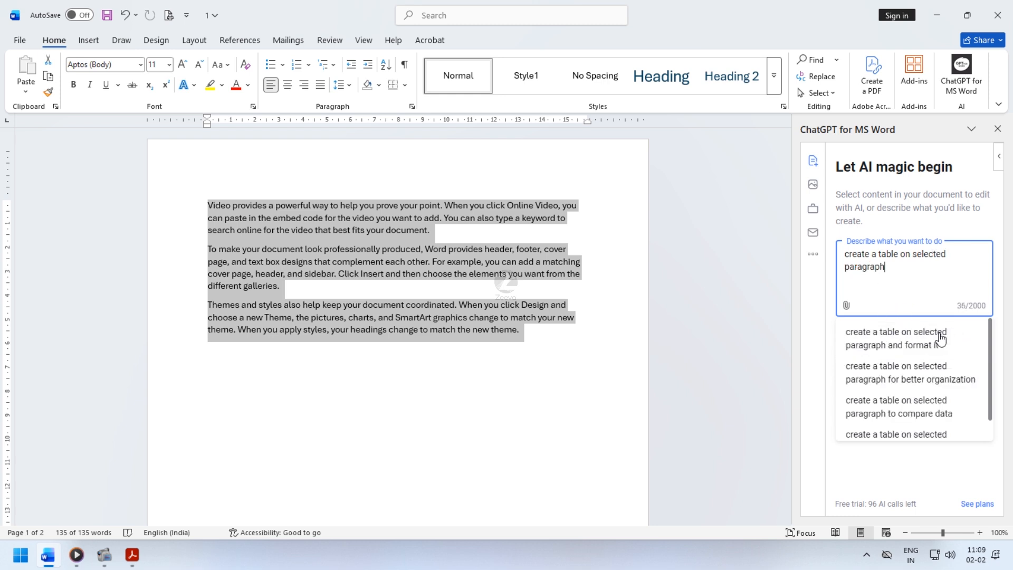
scroll(921, 358, down, 2)
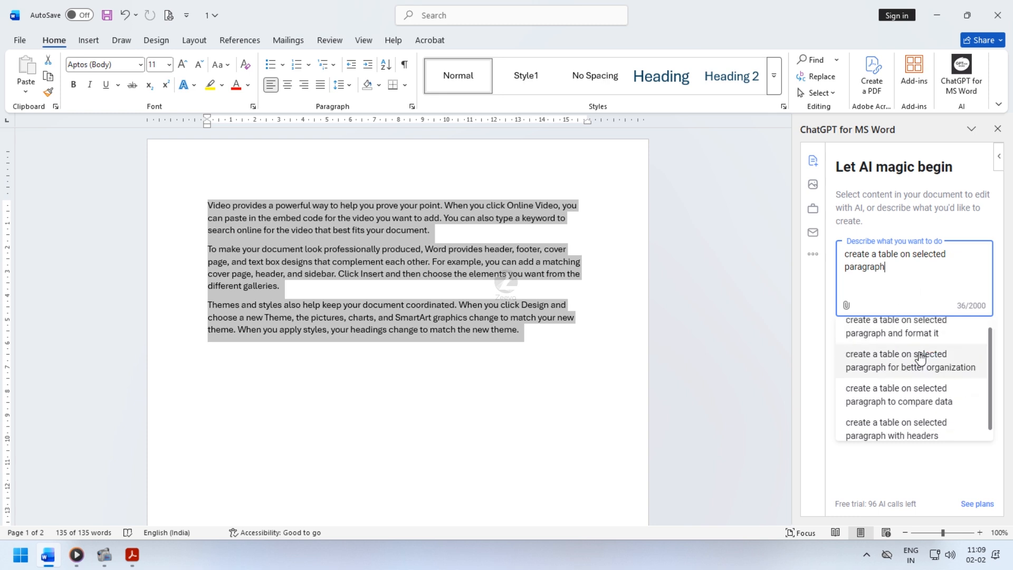
scroll(931, 412, up, 2)
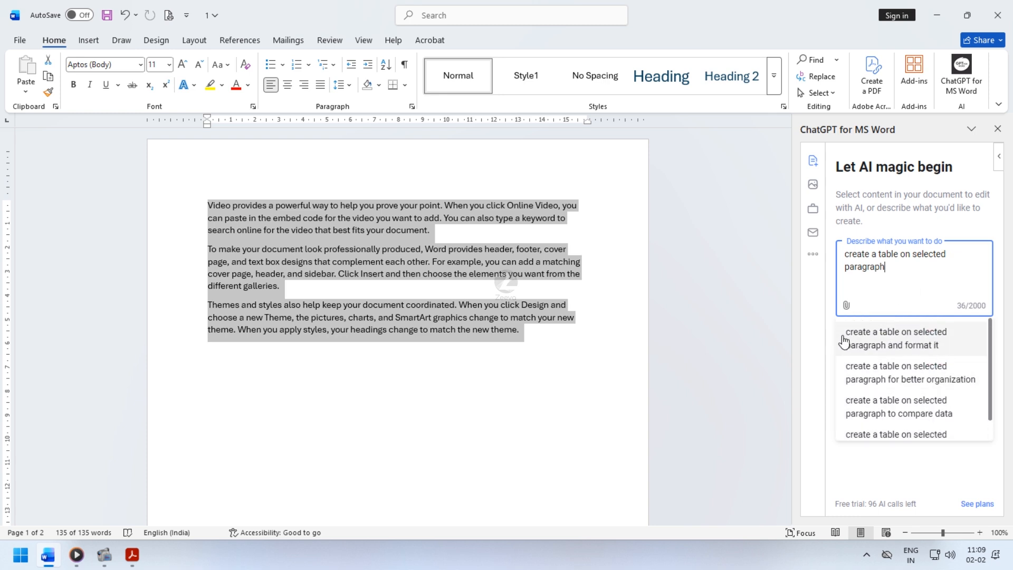
click(906, 341)
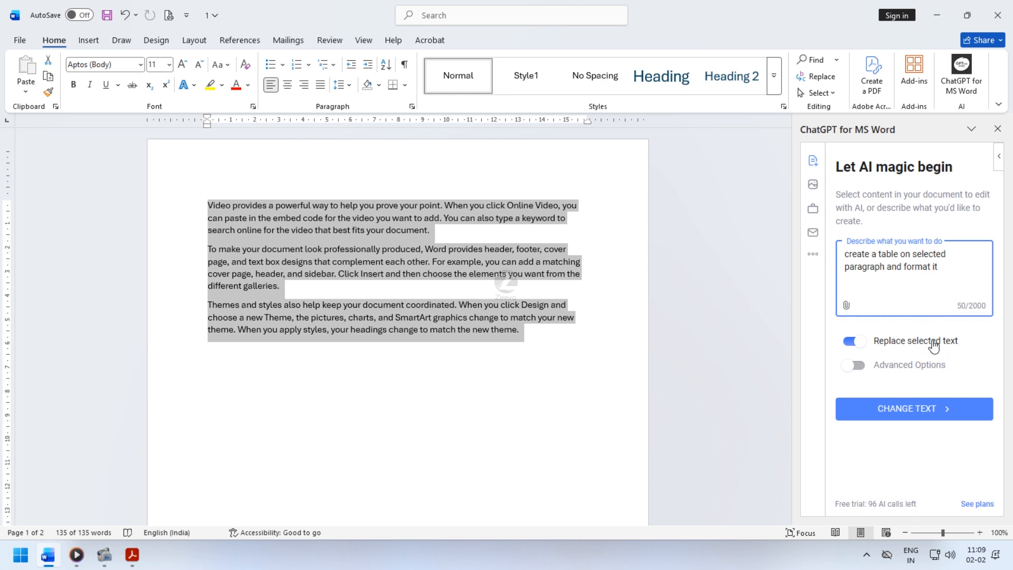
click(928, 408)
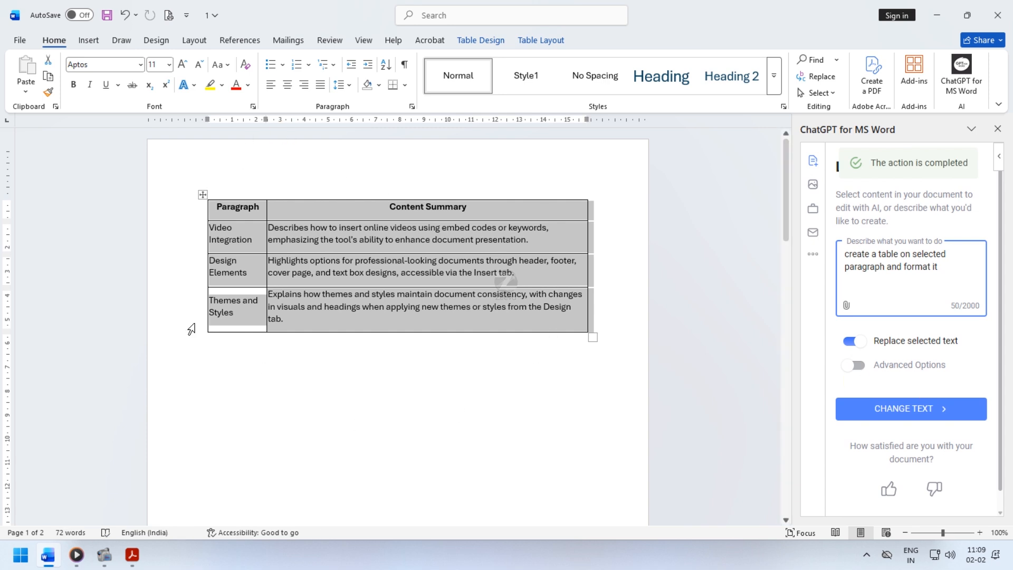
click(483, 418)
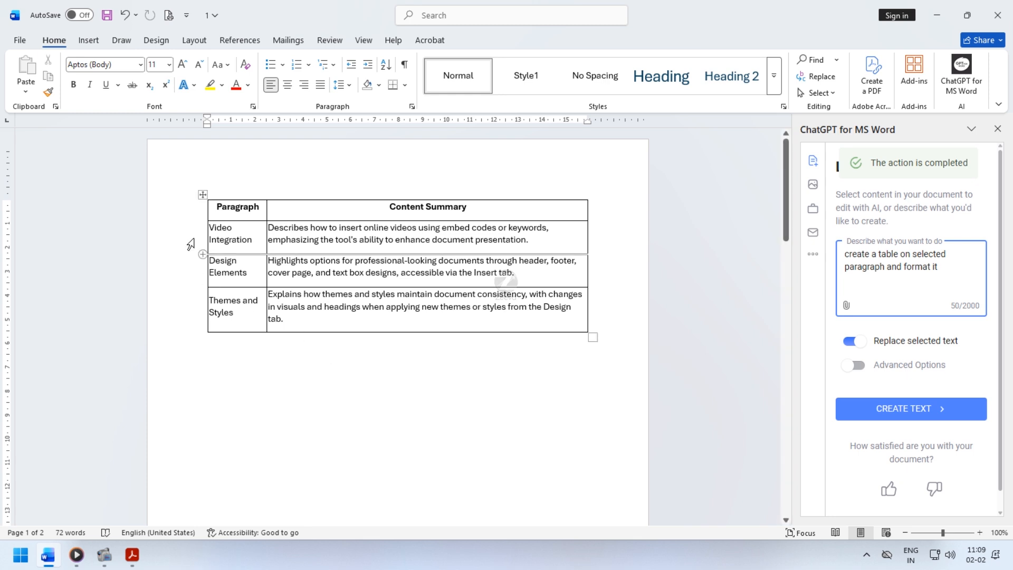
Switch to Adobe Acrobat, dismiss its sign-in window and exit it, then close Word's ChatGPT pane.
click(132, 555)
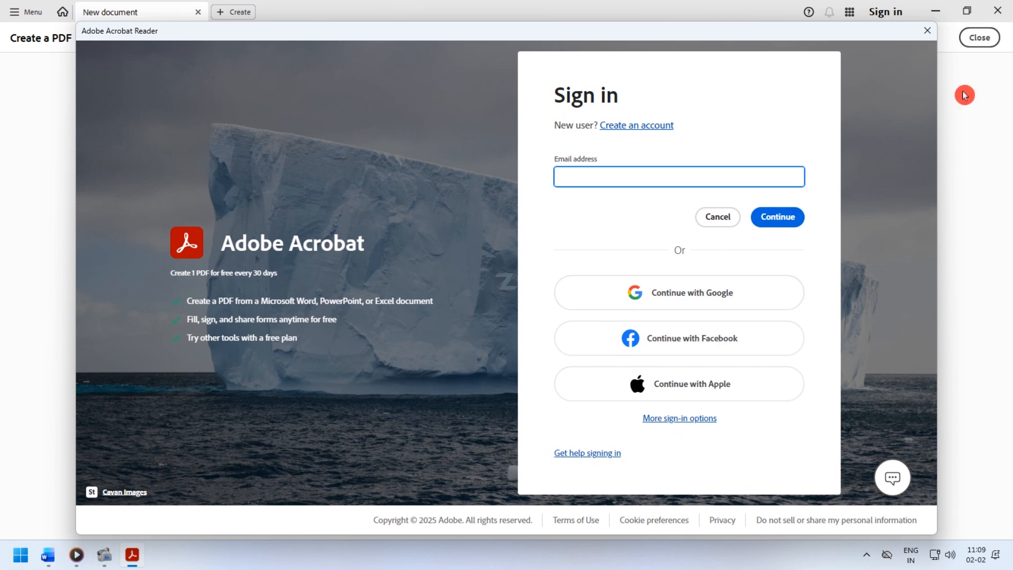
click(928, 31)
click(998, 10)
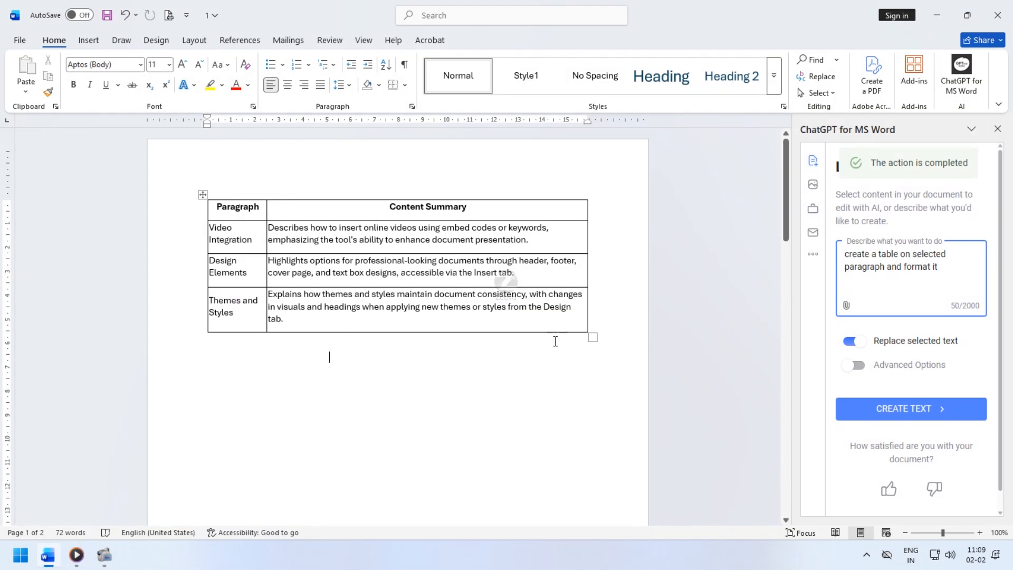
click(997, 129)
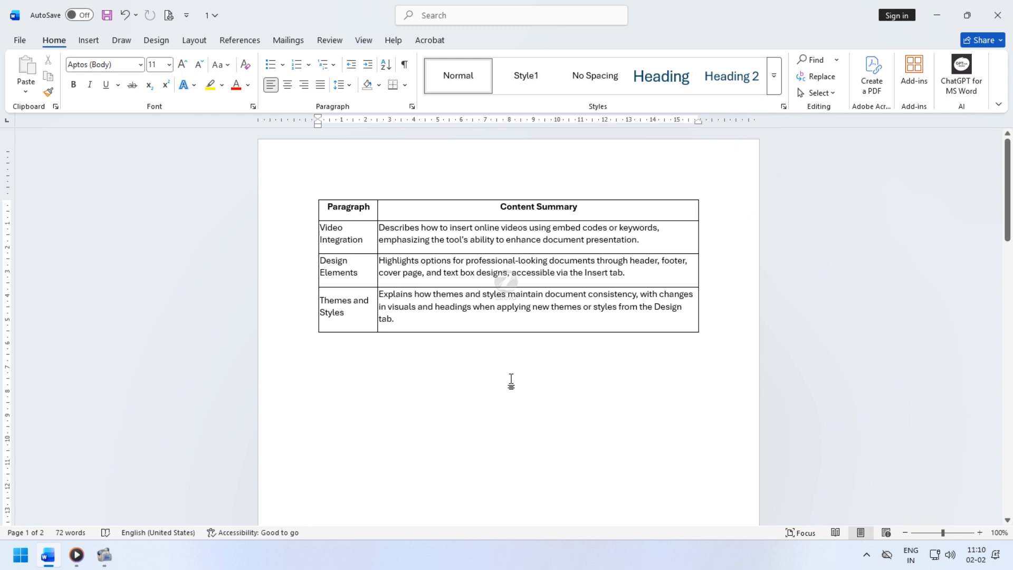